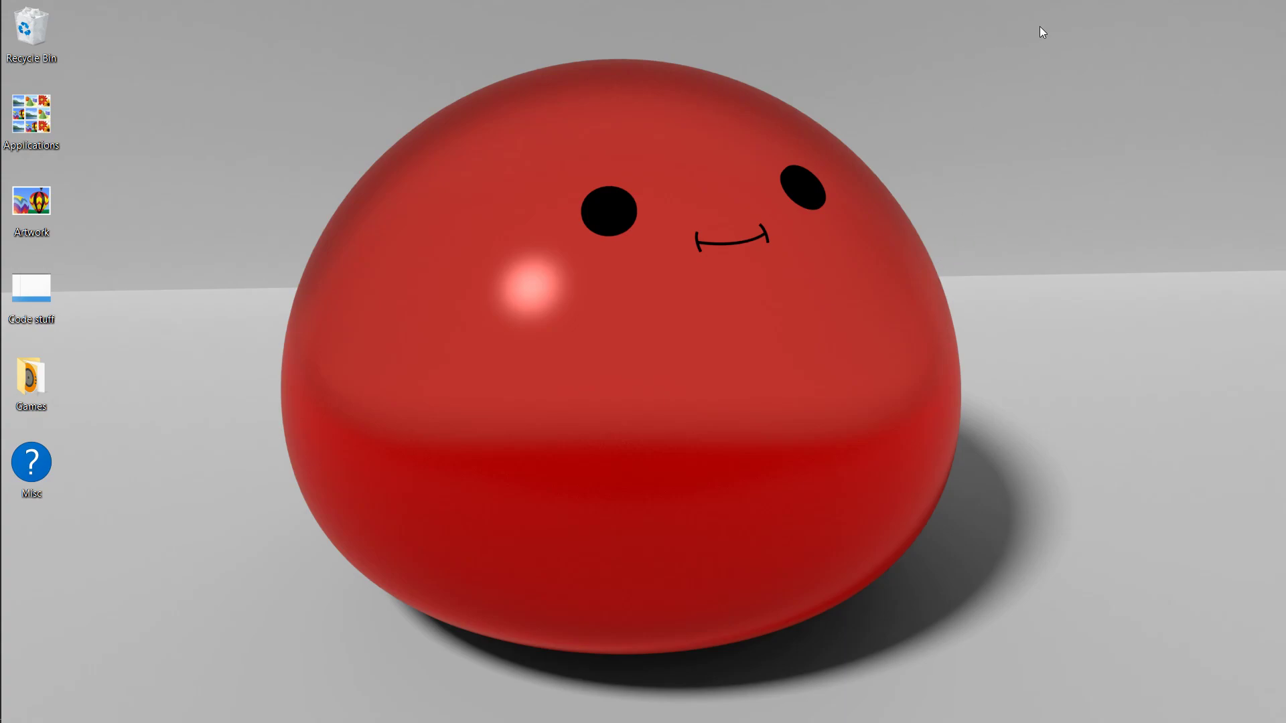
Step: Bring the Mod the Gungeon website window to the front
drag(1051, 18, 229, 566)
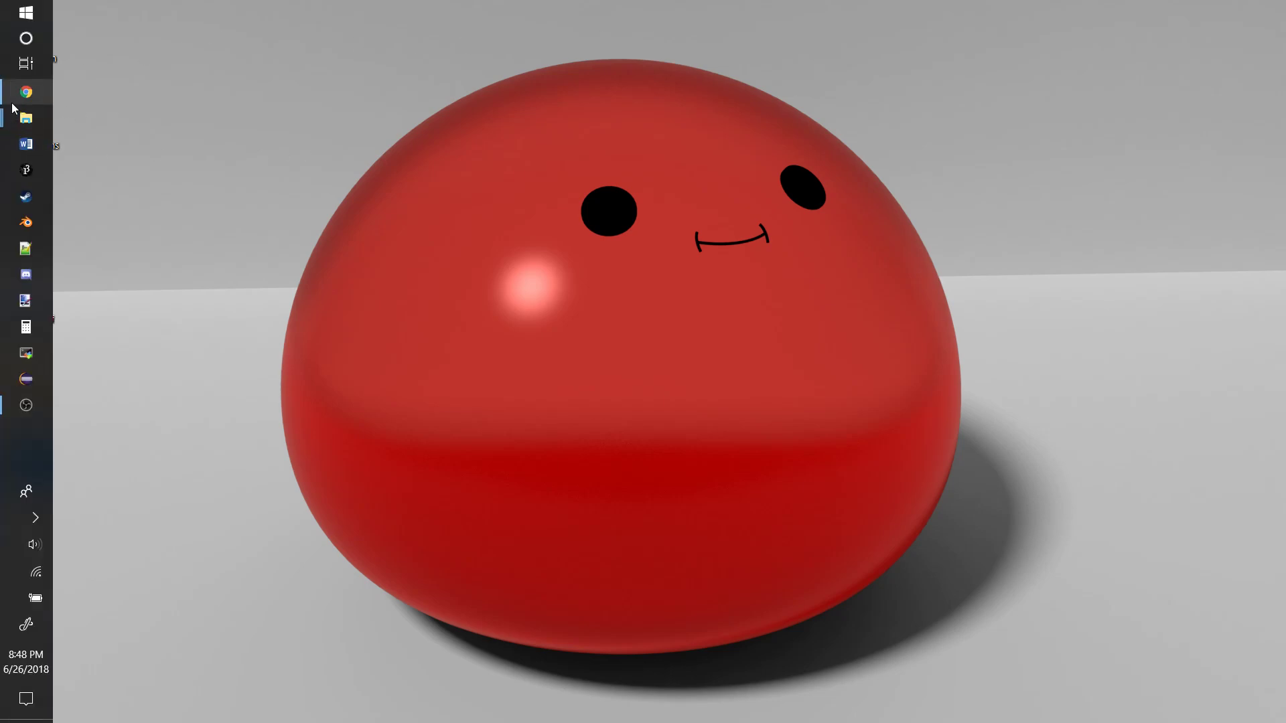
click(26, 96)
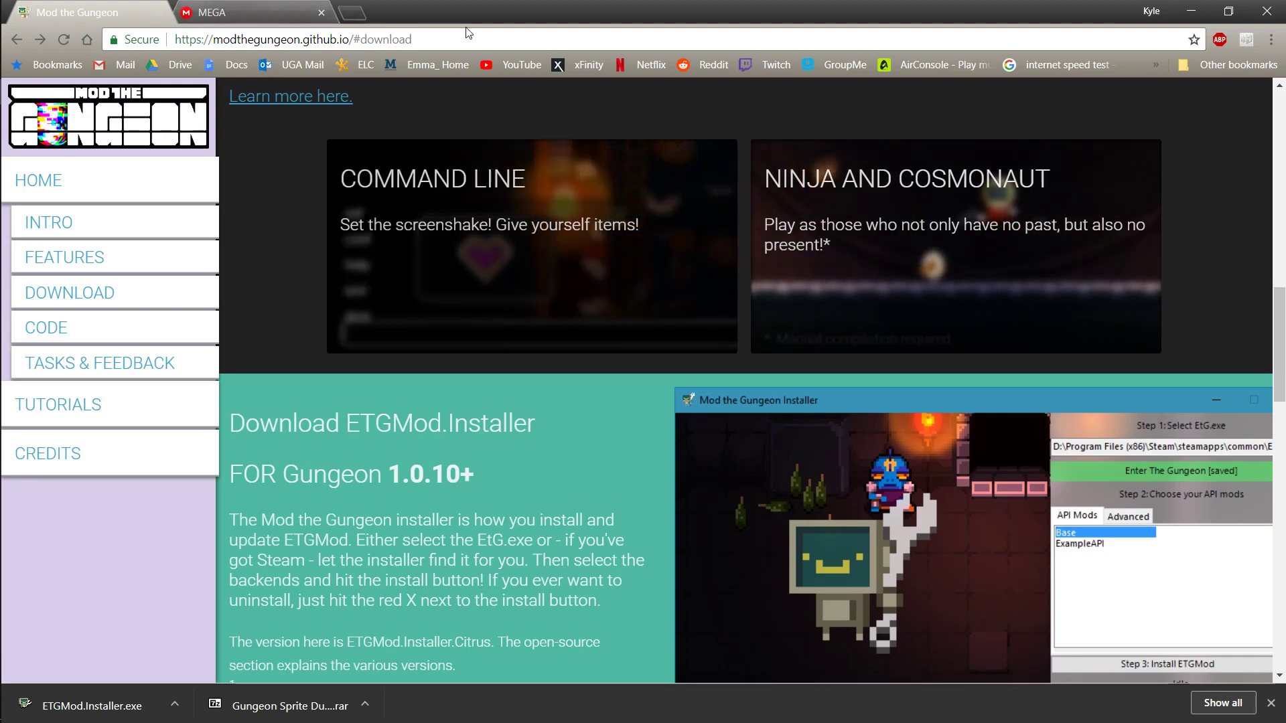
click(419, 39)
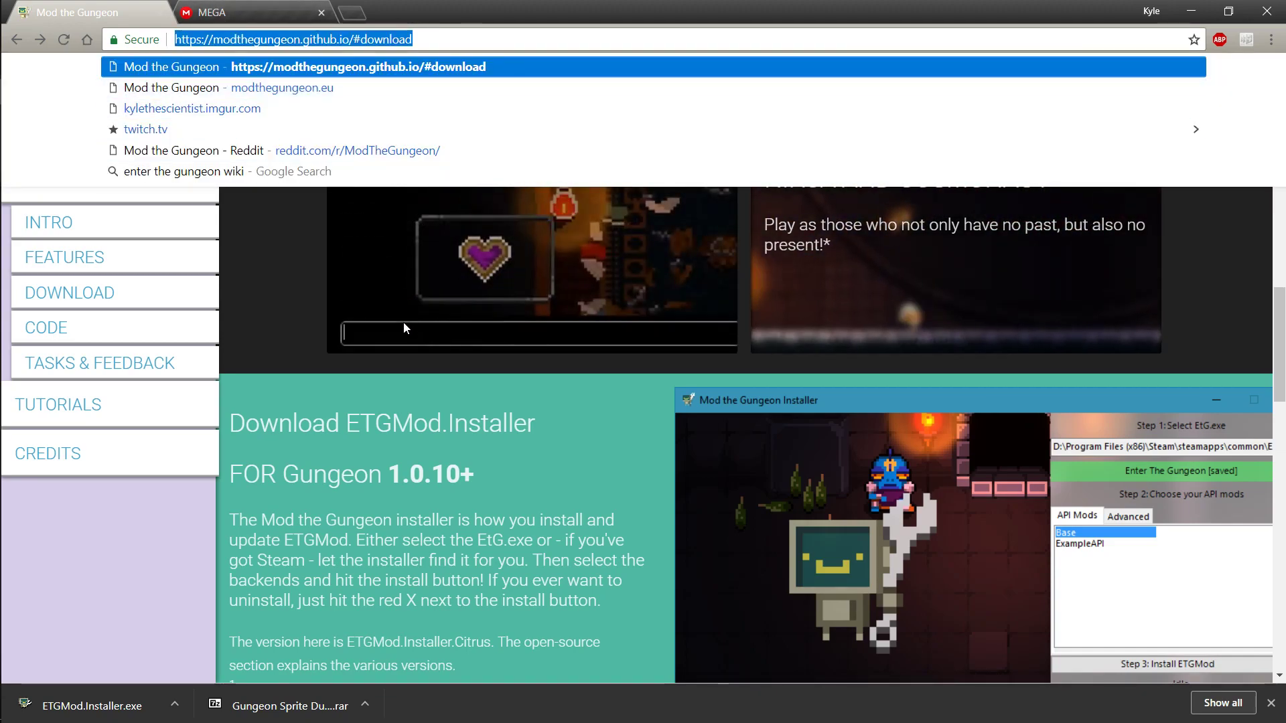
click(483, 397)
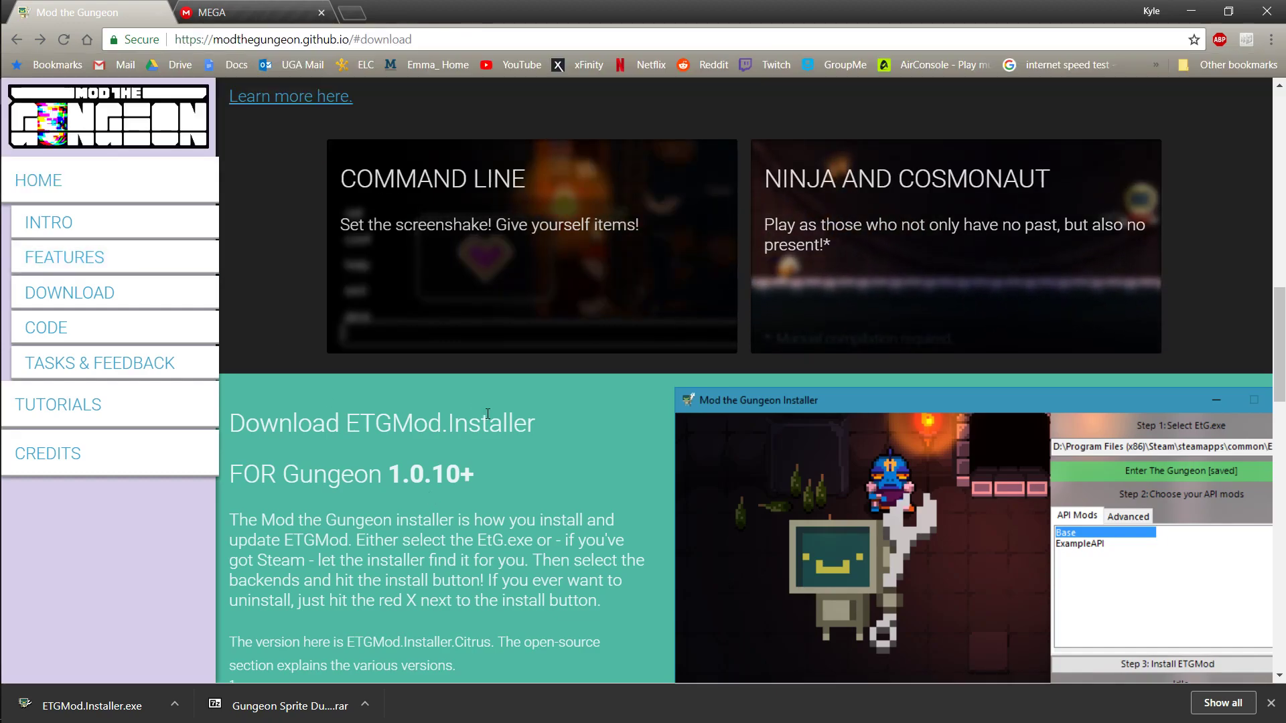
Step: Scroll to the Download ETGMod.Installer section and open the v17.10.19 release
scroll(463, 428, up, 4)
scroll(463, 429, up, 7)
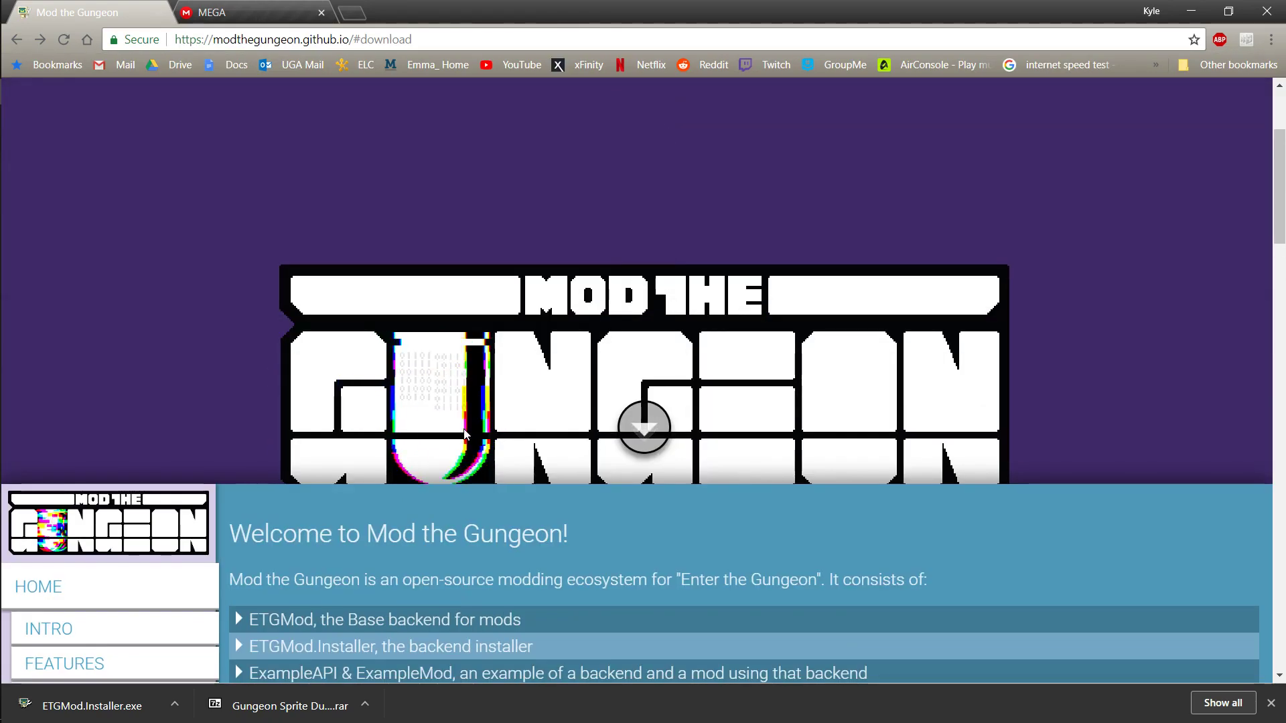
scroll(448, 335, down, 9)
scroll(448, 335, down, 9)
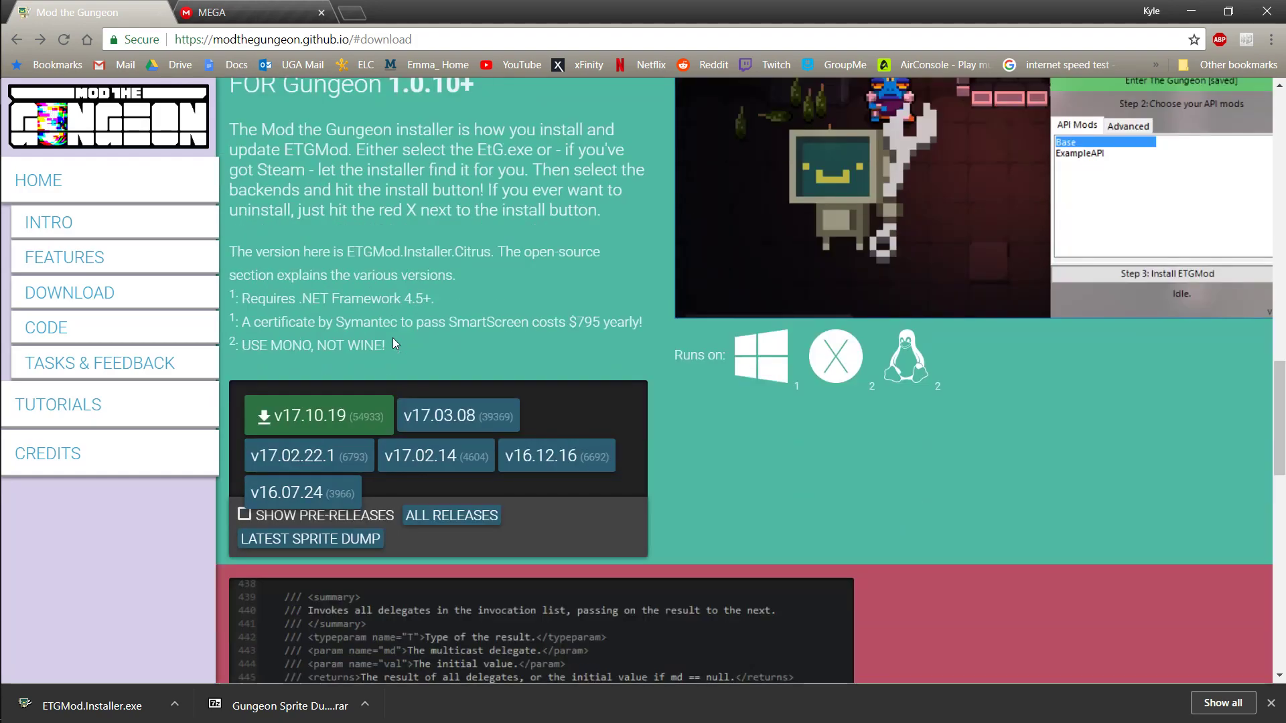
click(356, 426)
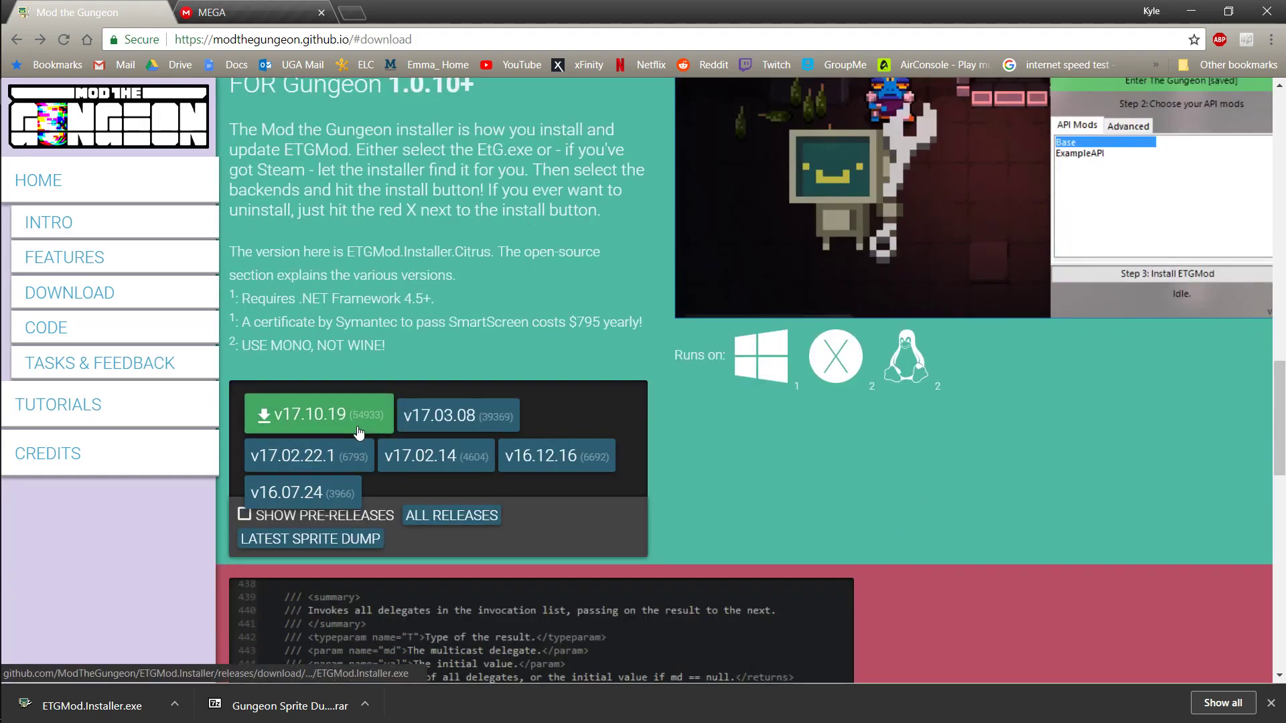
scroll(469, 267, up, 2)
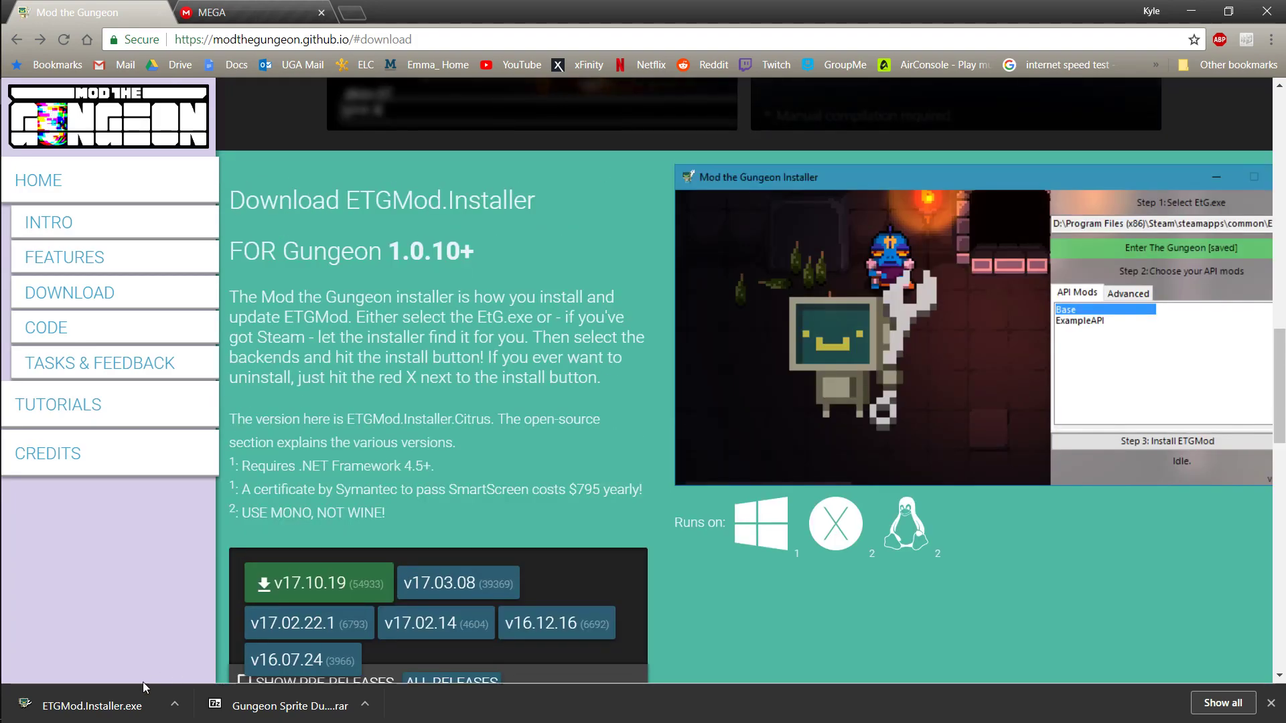
Step: Run the downloaded ETGMod.Installer v17.10.19 and review its Advanced options and backends list
click(105, 715)
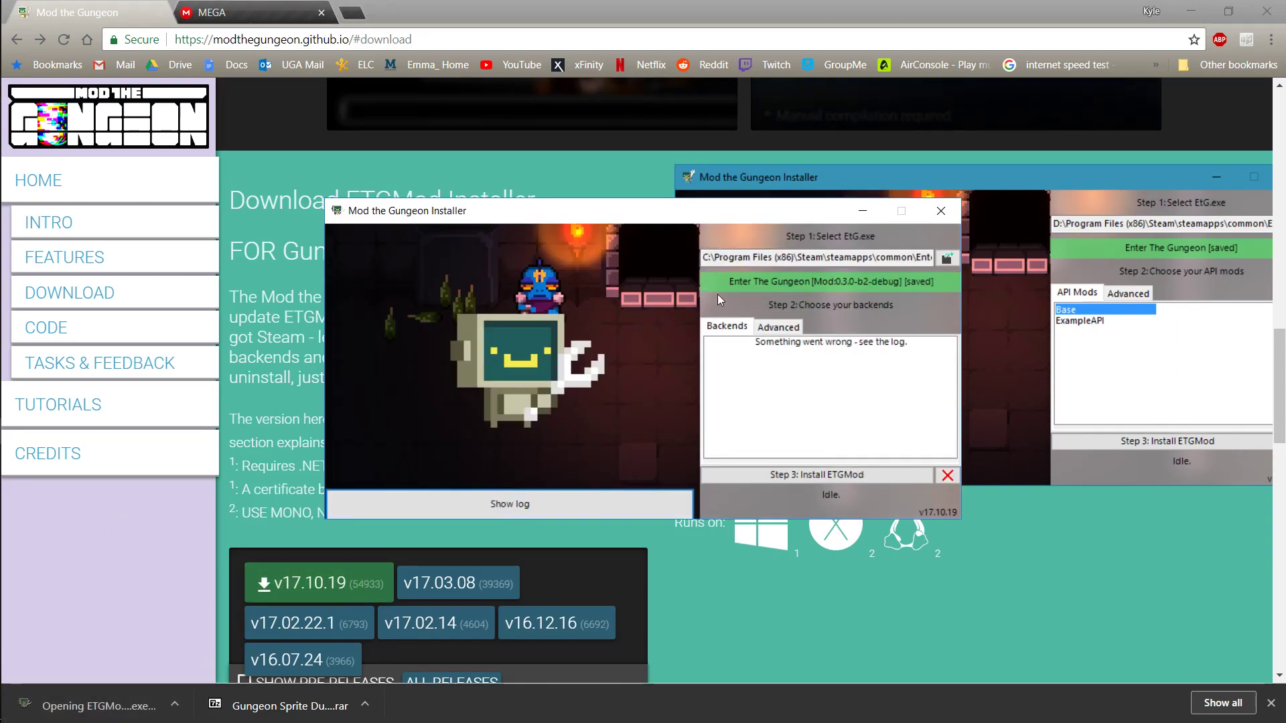
drag(675, 226, 429, 255)
click(545, 373)
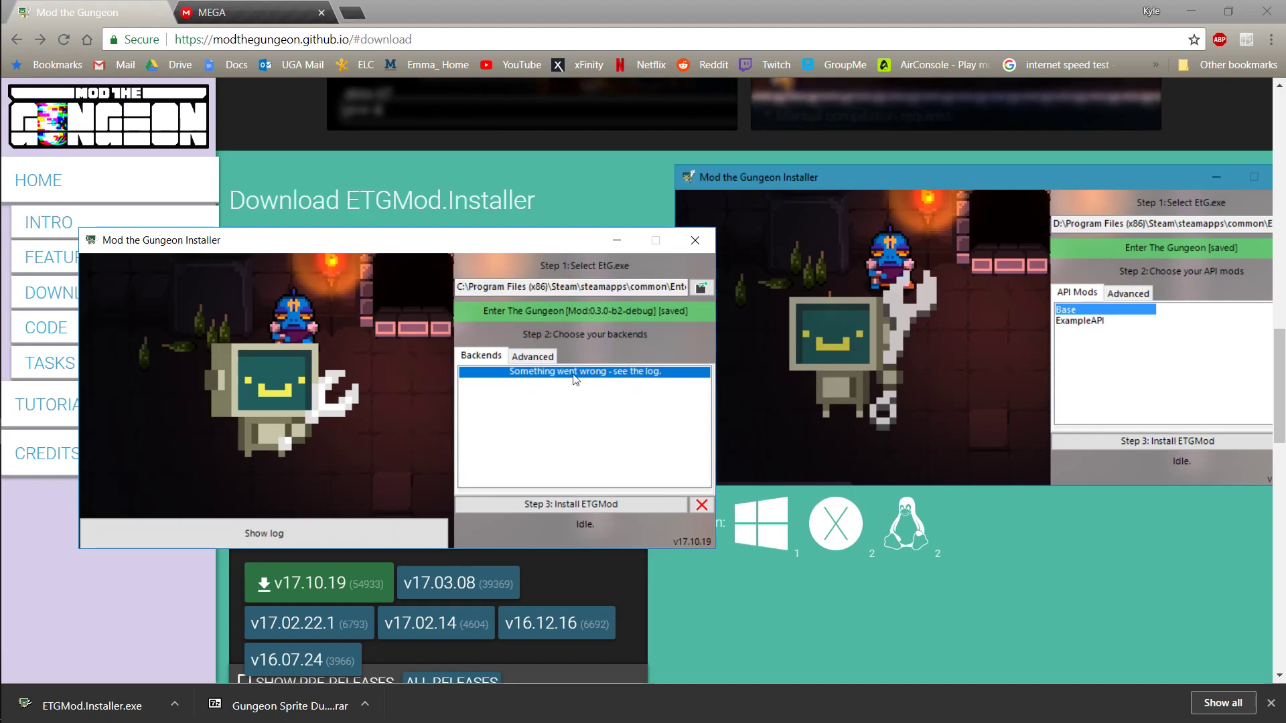
click(533, 355)
scroll(542, 381, down, 1)
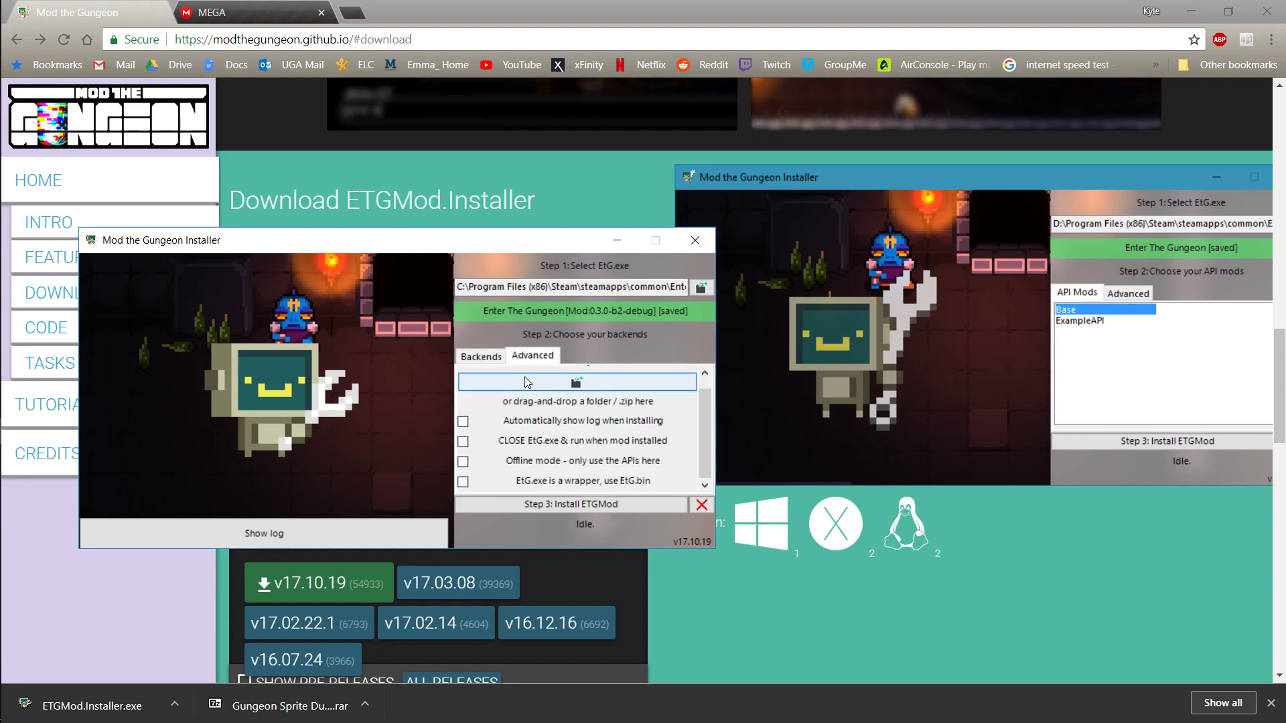
click(499, 359)
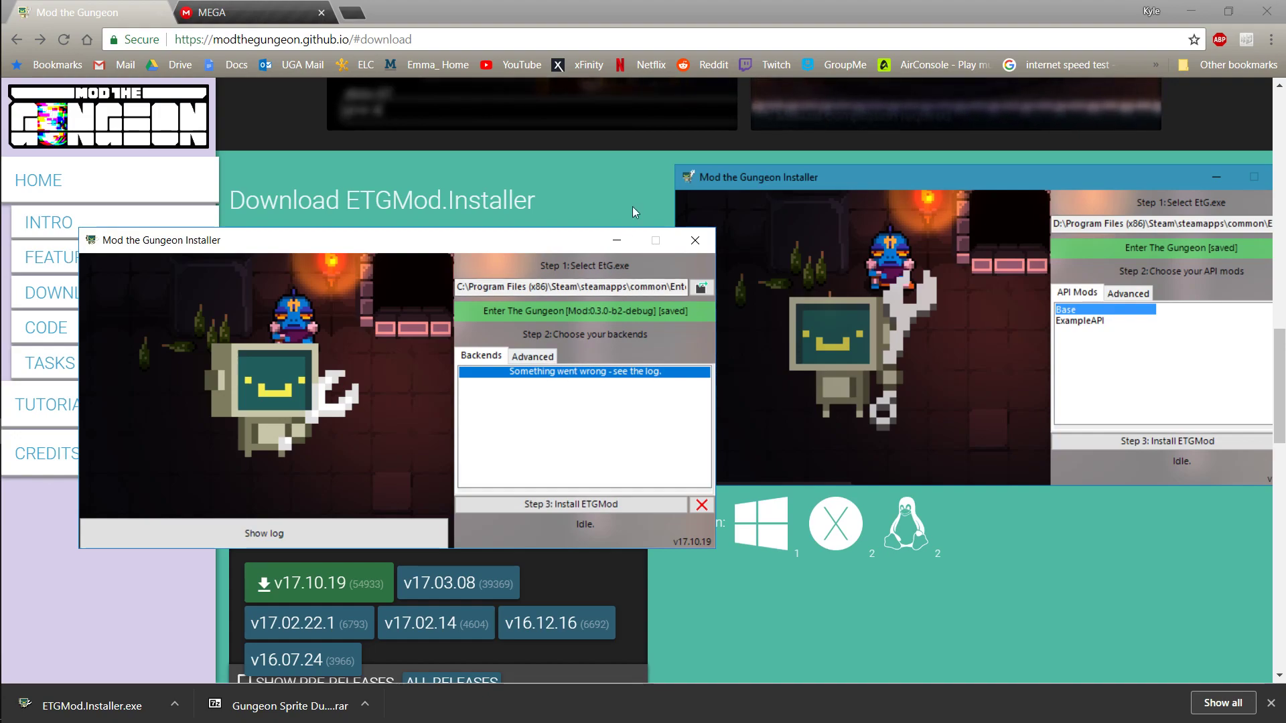
drag(501, 248, 657, 219)
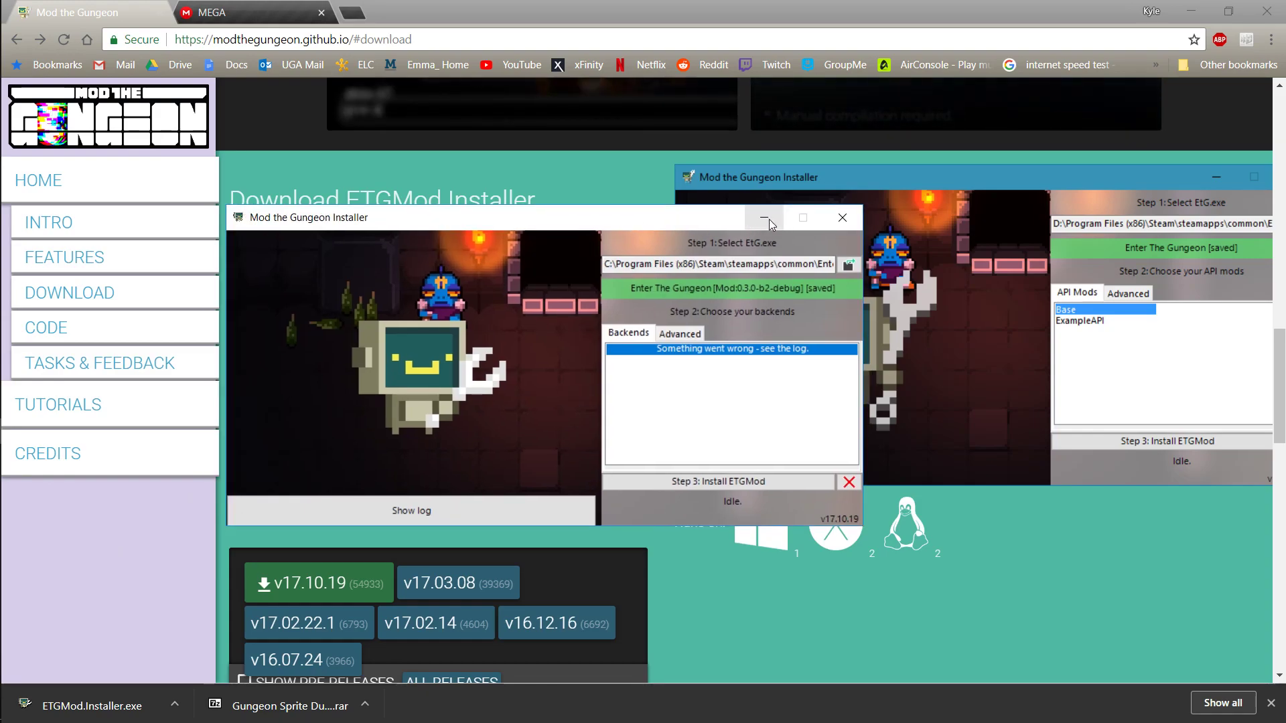
Step: Close the installer and bring the Enter the Gungeon folder up maximized
click(842, 217)
scroll(504, 253, down, 3)
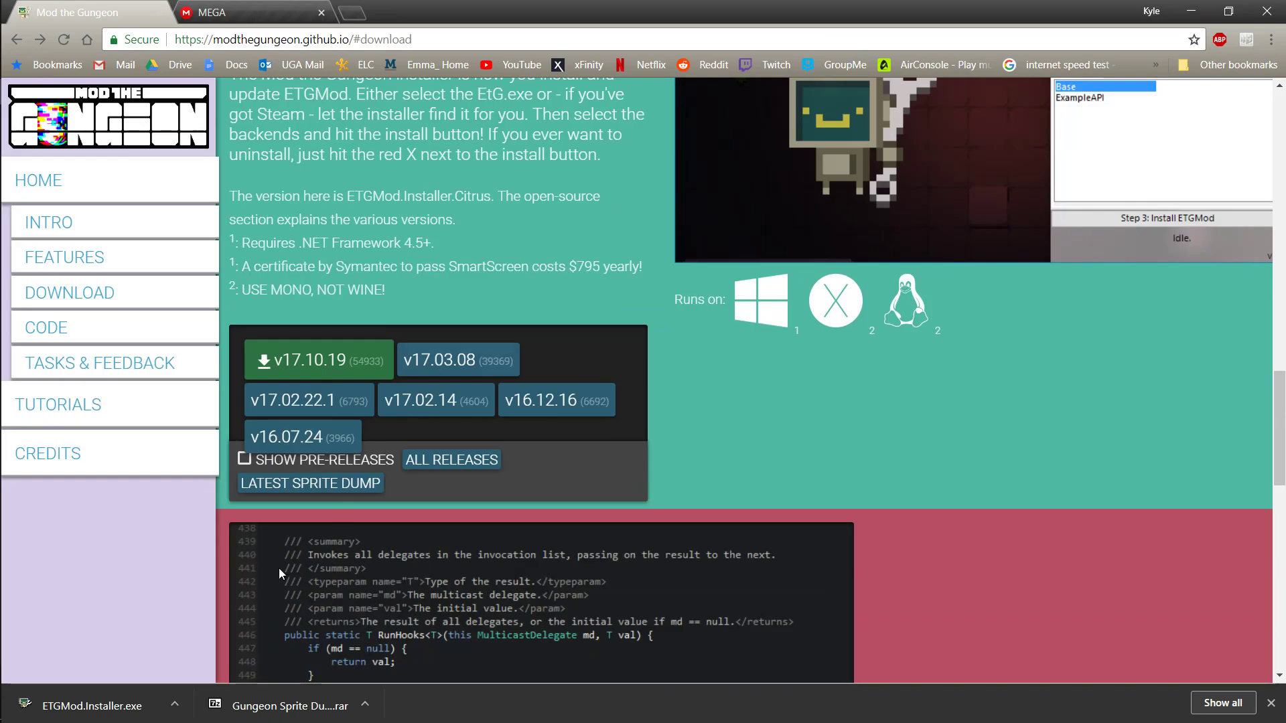
key(alt+Tab)
click(878, 359)
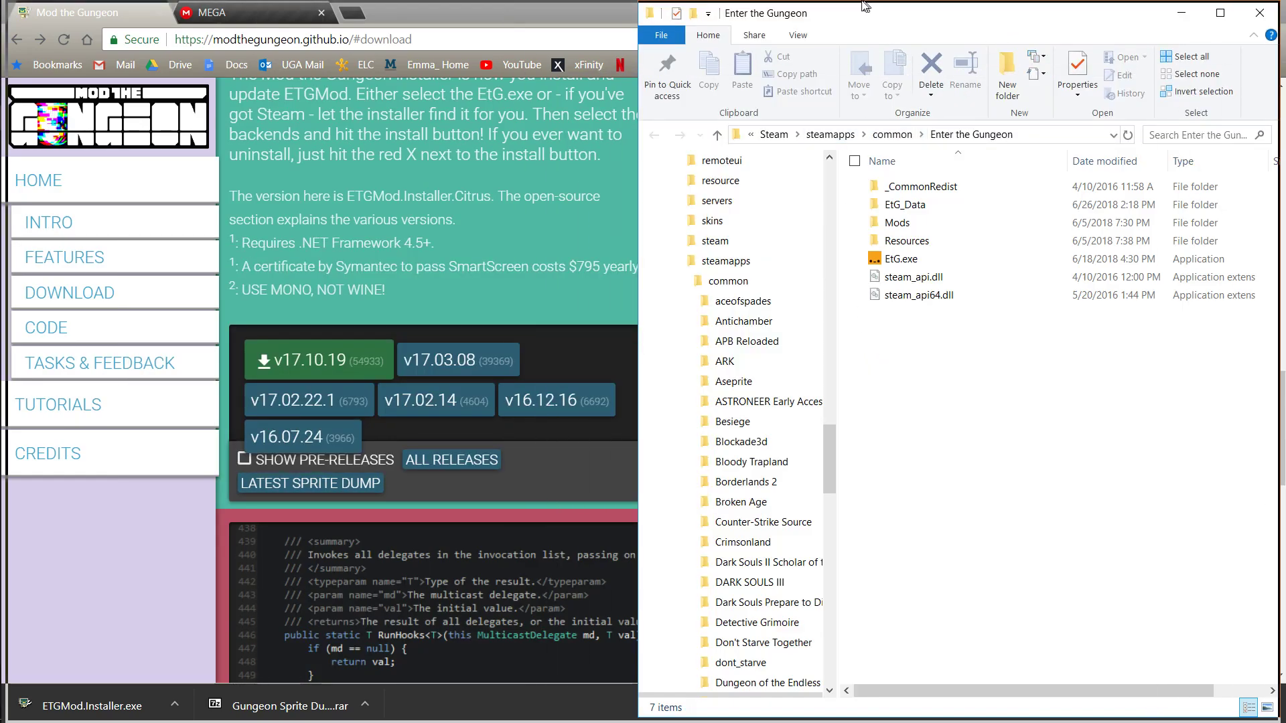
key(super+Up)
click(602, 131)
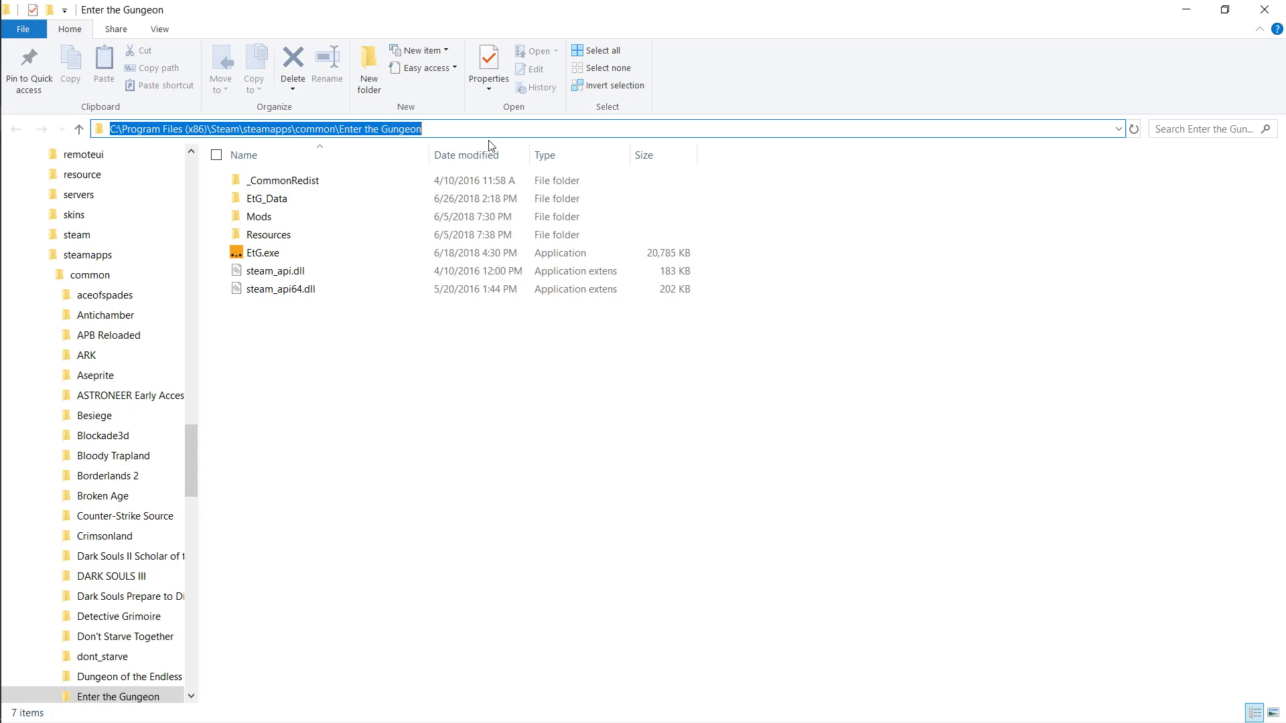
Step: Open Resources\sprites and snap the window to the right half of the screen
click(297, 237)
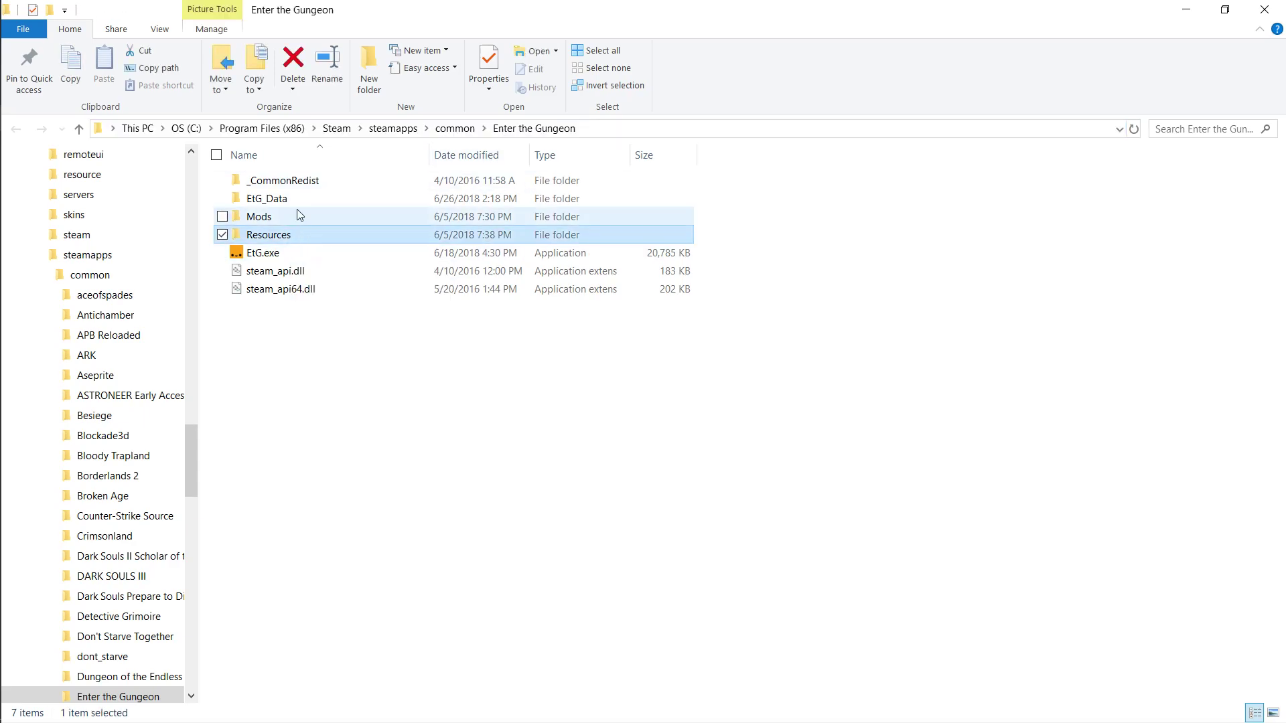
click(291, 218)
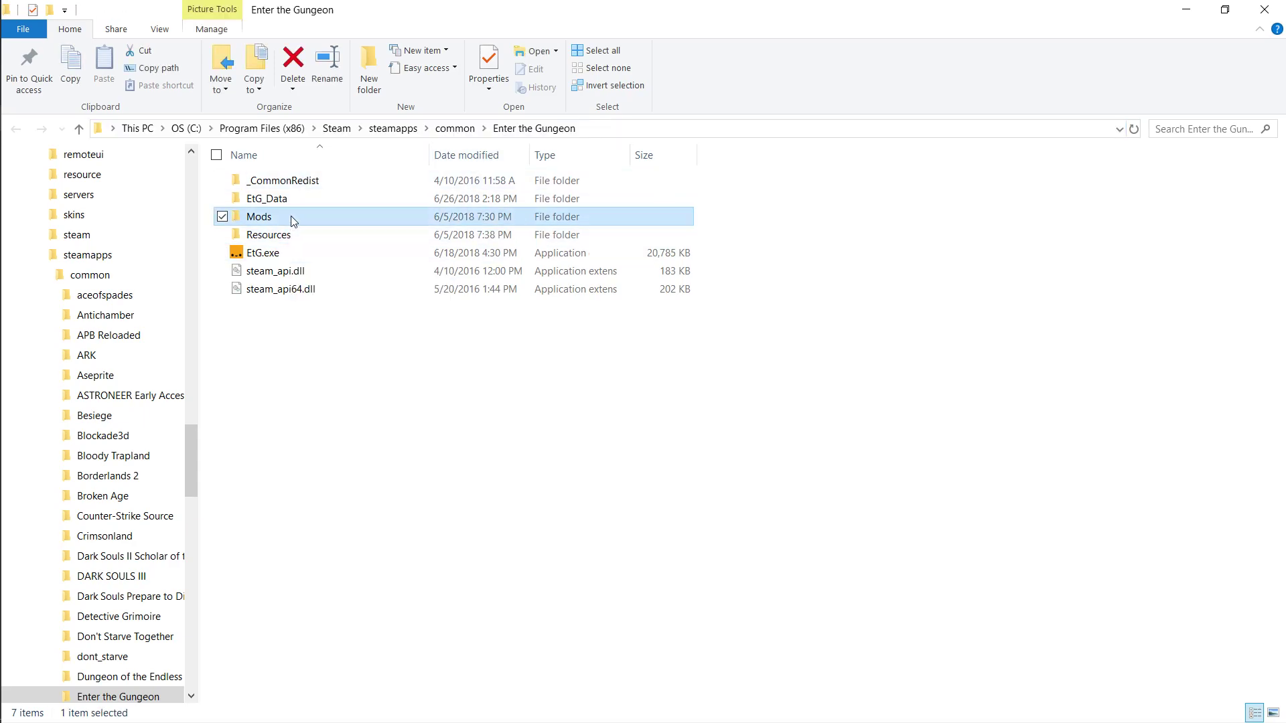
click(337, 238)
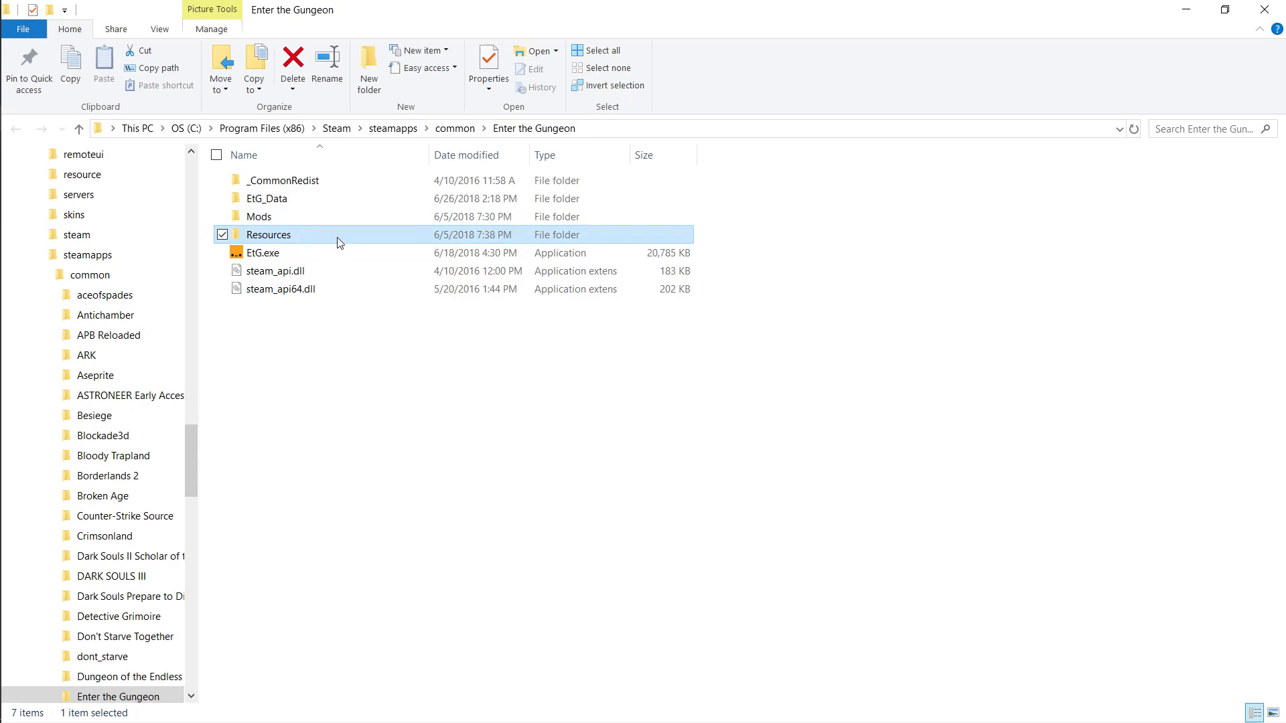
double_click(338, 239)
double_click(269, 218)
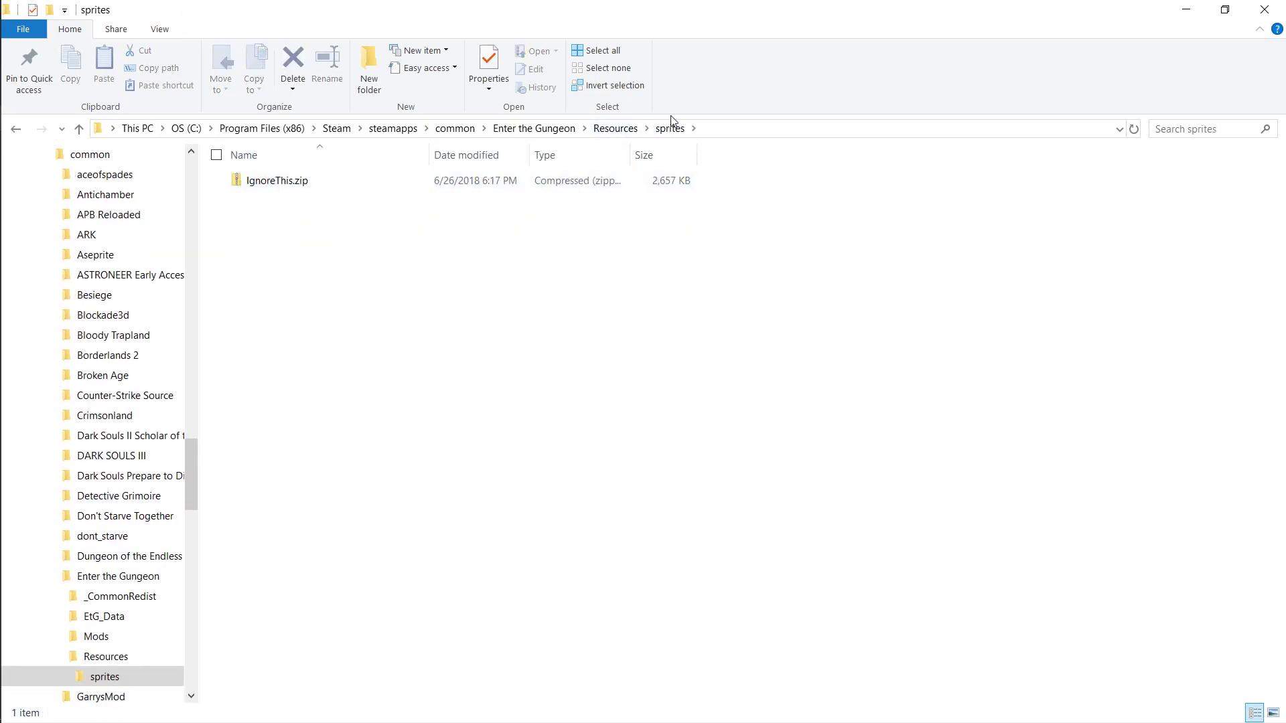
key(super+Right)
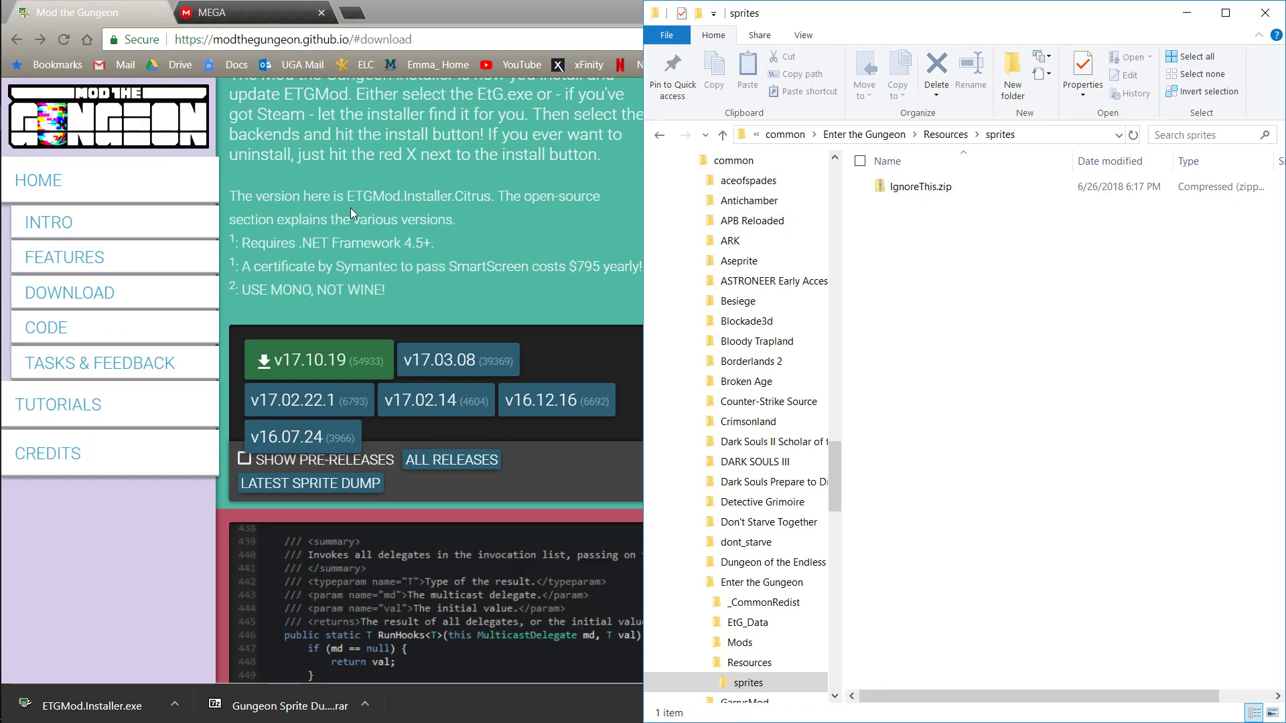
Step: Check the finished Gungeon Sprite Dump.rar download on MEGA and show it in Downloads
click(237, 11)
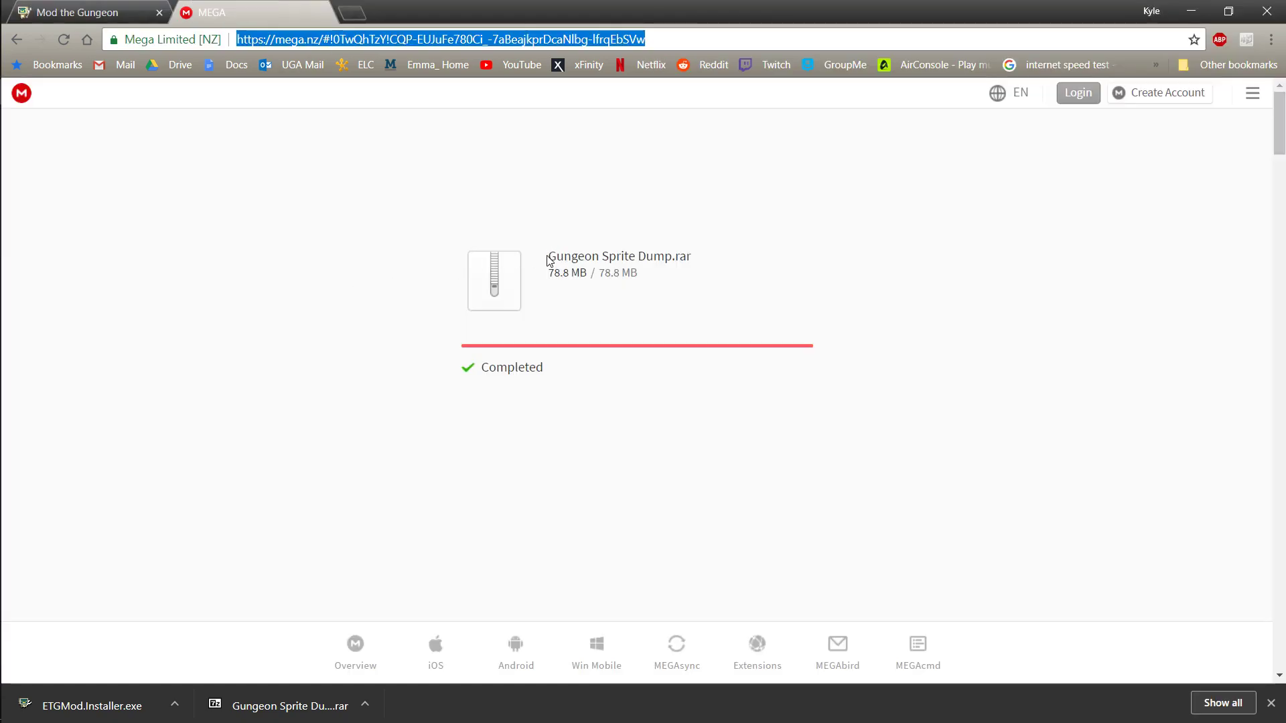
drag(548, 260, 724, 266)
click(732, 248)
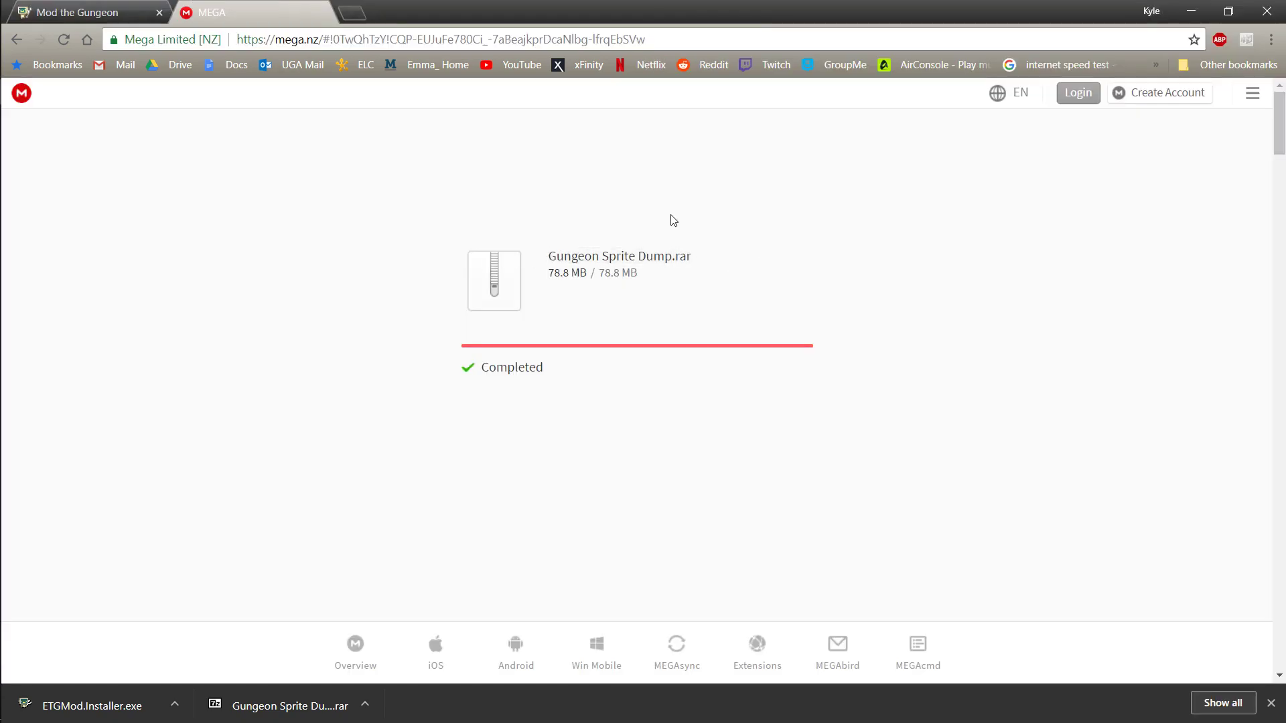
drag(554, 253, 588, 256)
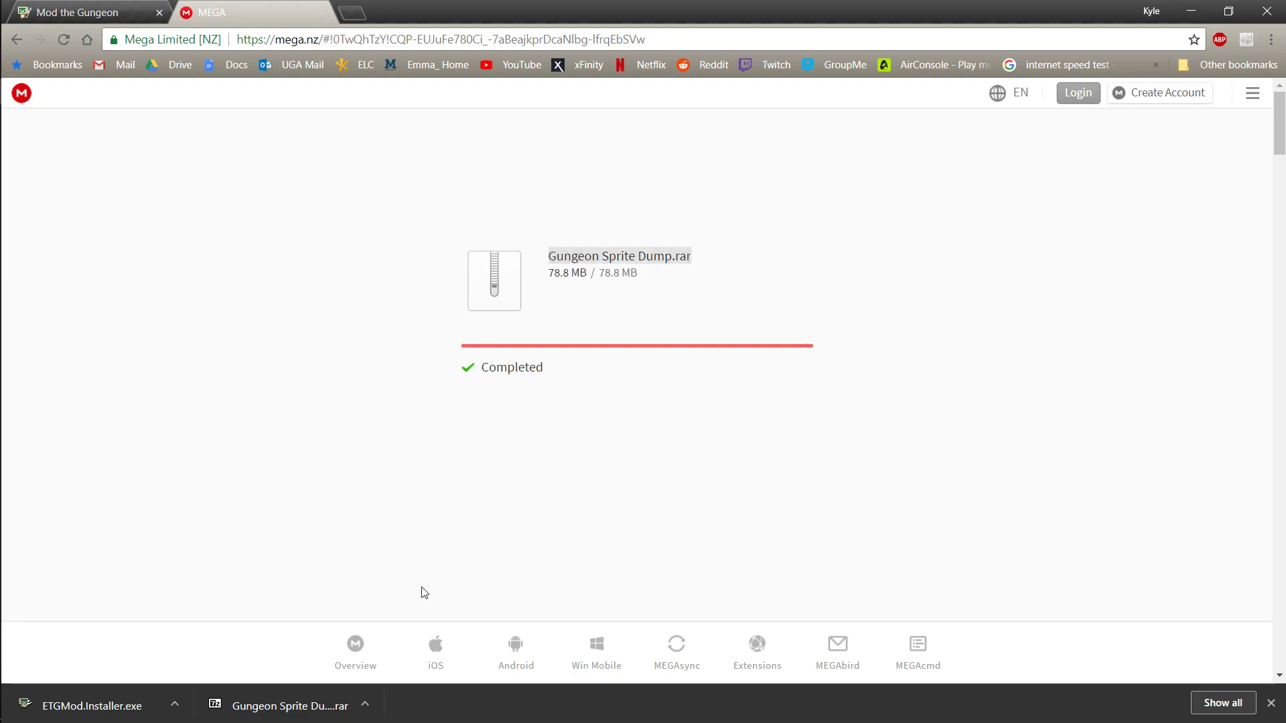
click(364, 704)
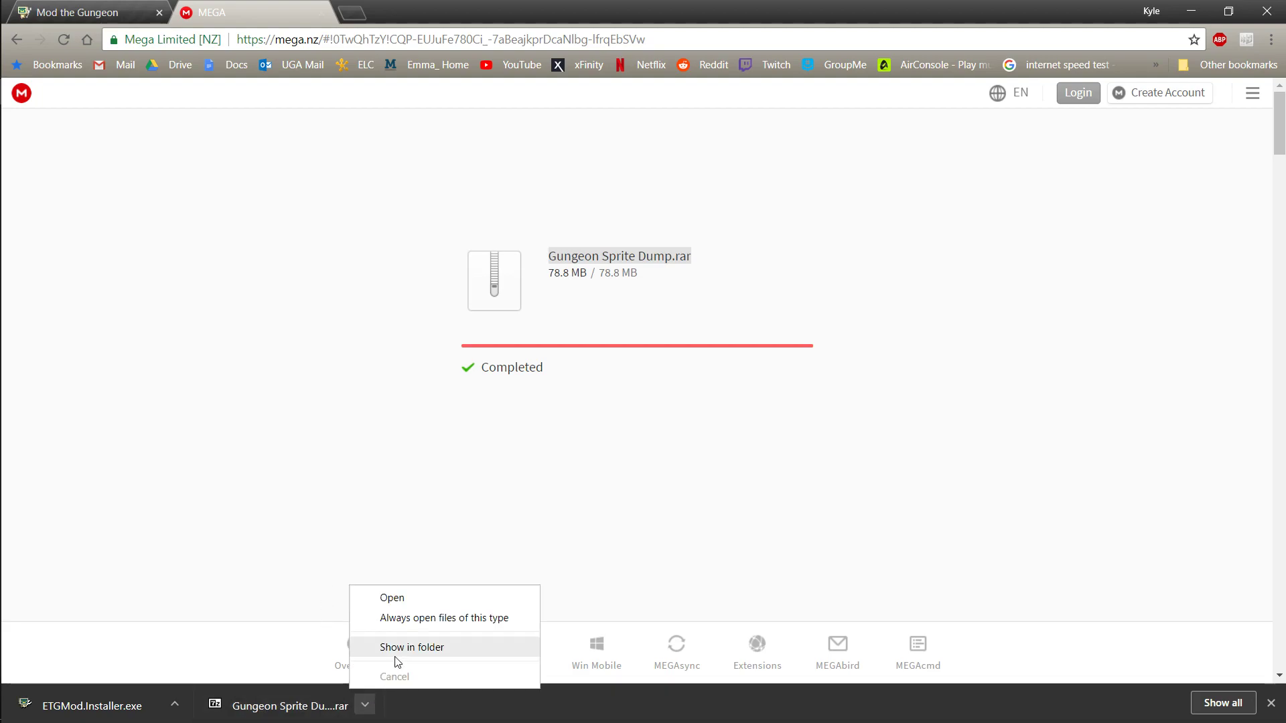
click(395, 644)
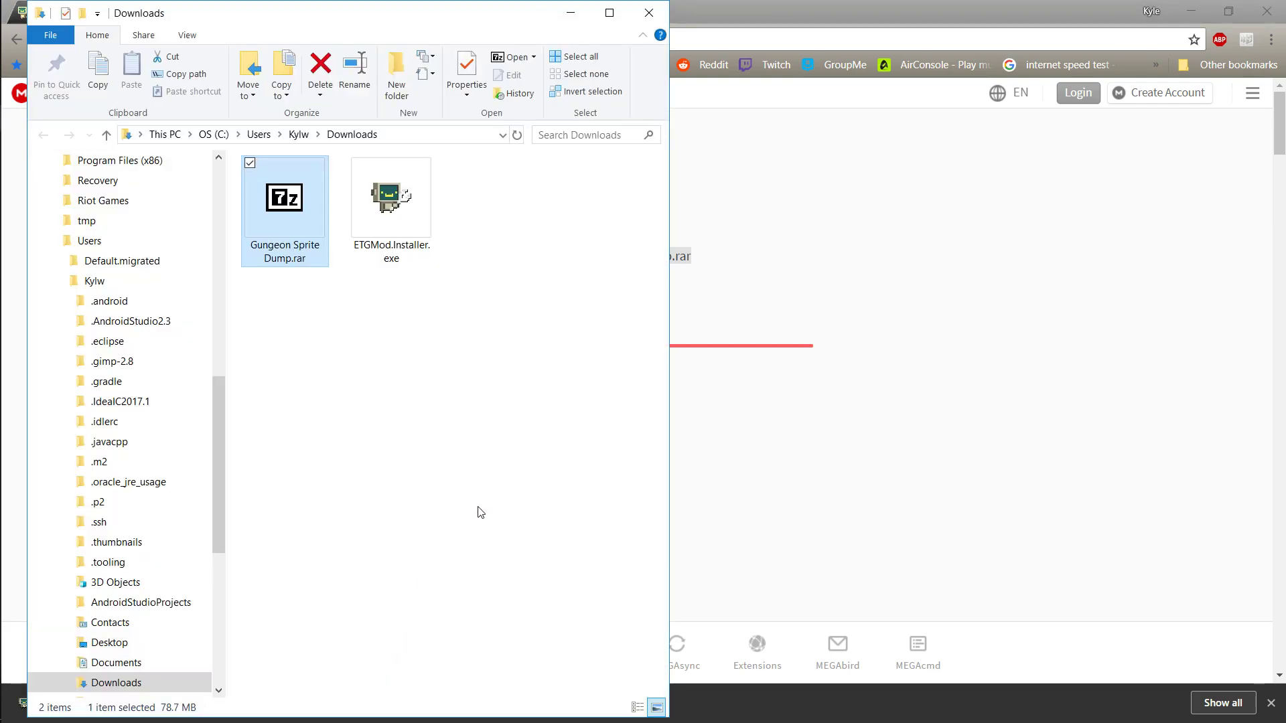
Step: Try opening Gungeon Sprite Dump.rar, then extract it into its own folder
right_click(290, 221)
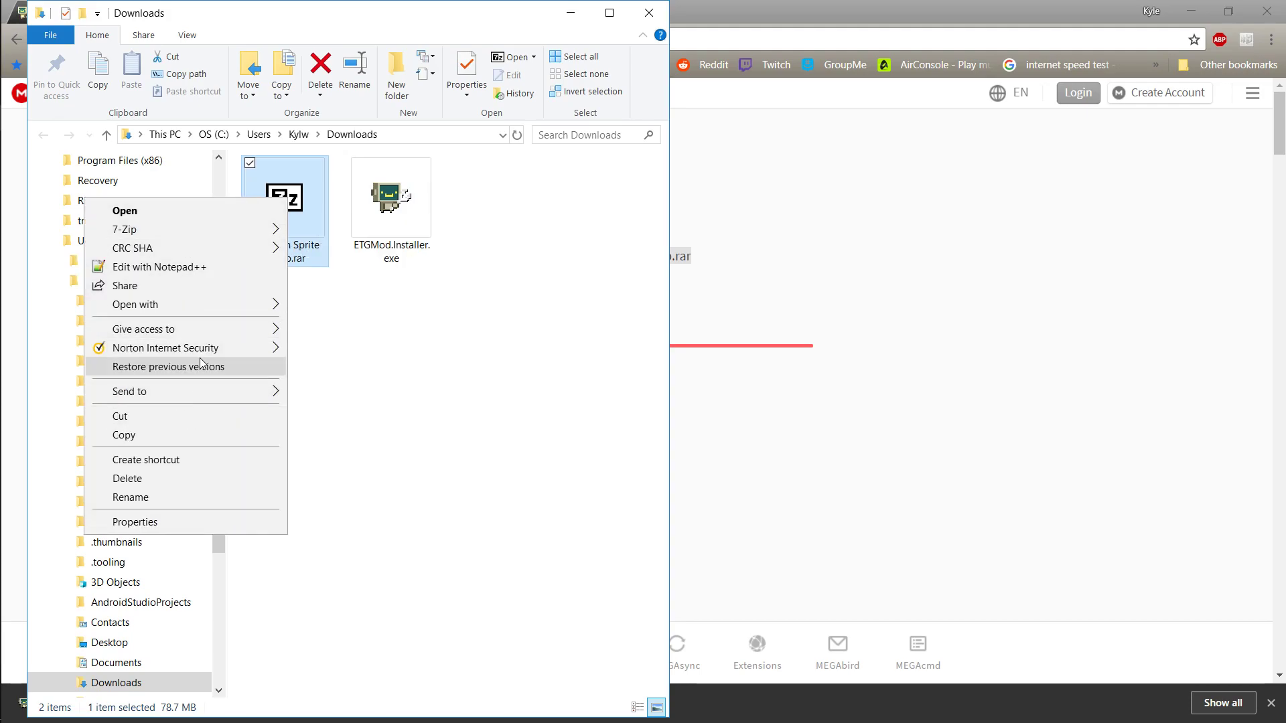
mouse_move(231, 231)
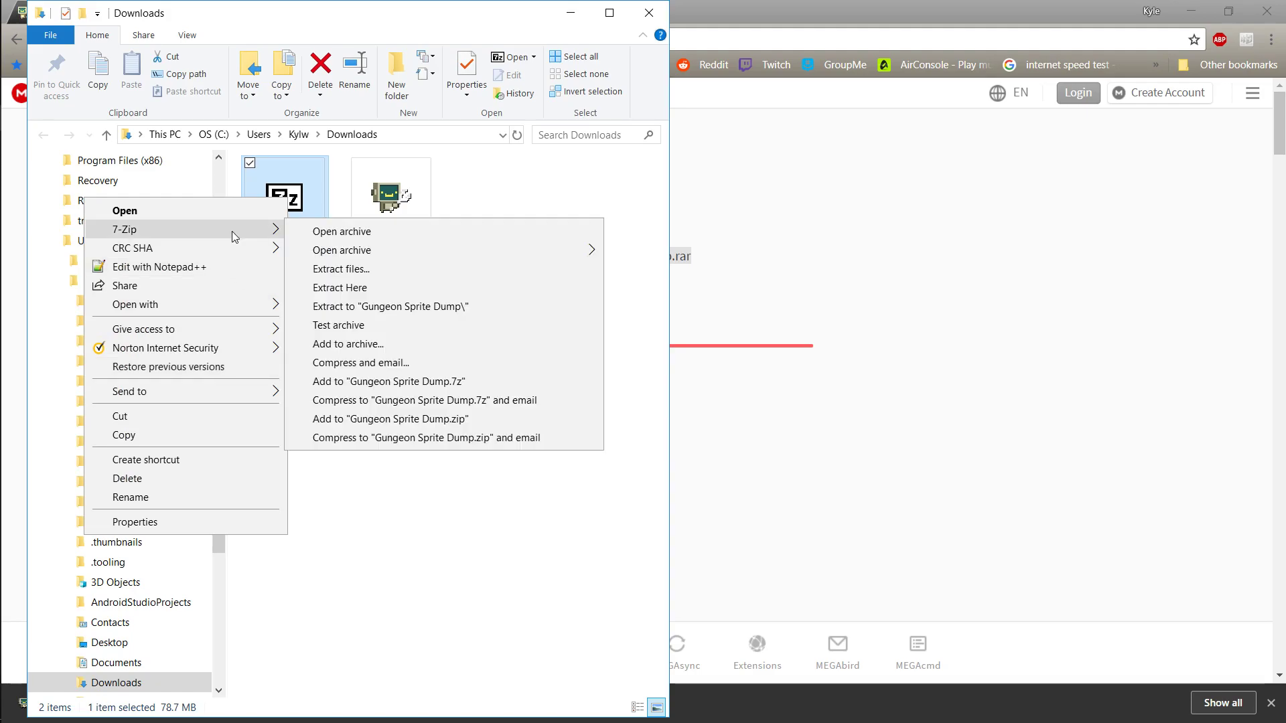
click(186, 213)
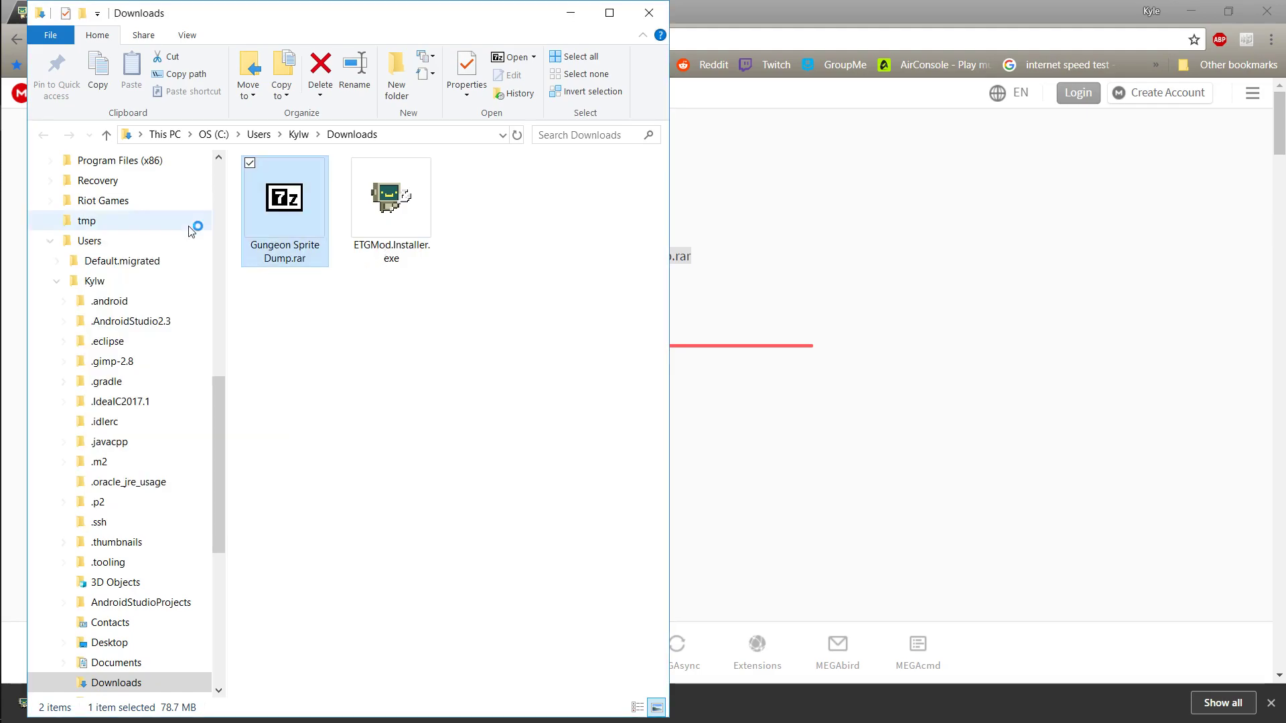
click(742, 428)
right_click(307, 236)
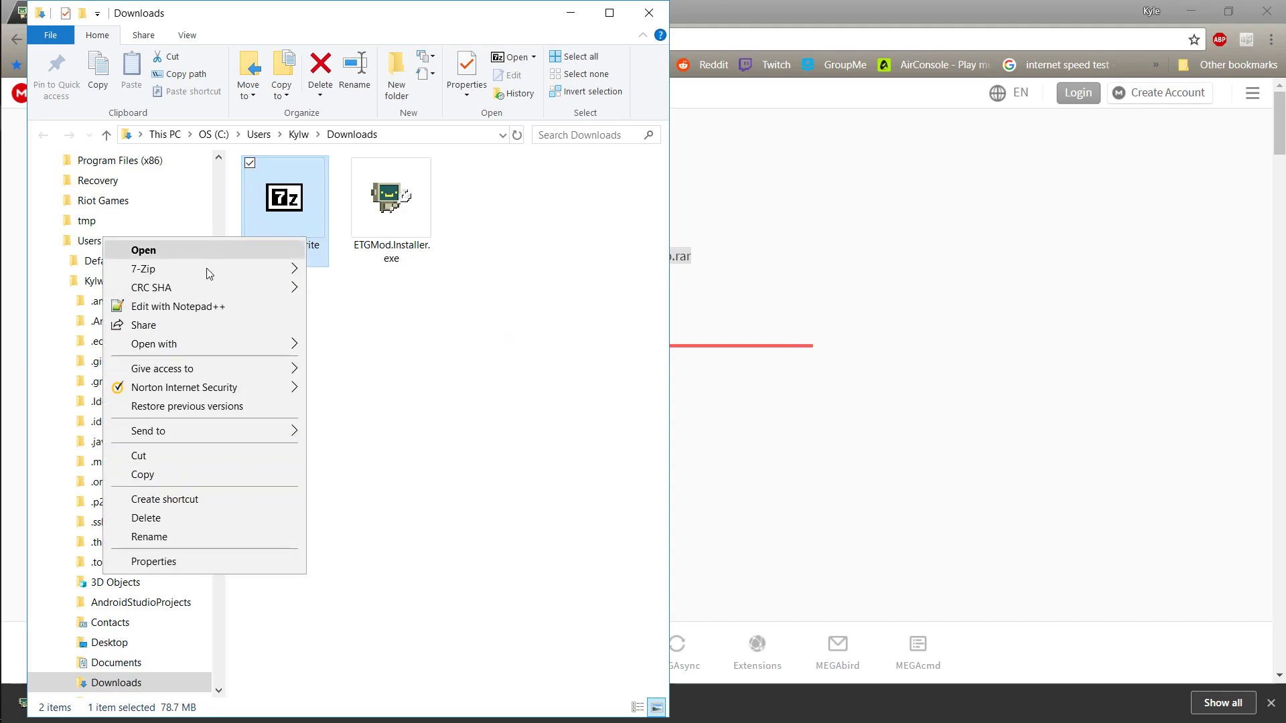
mouse_move(206, 267)
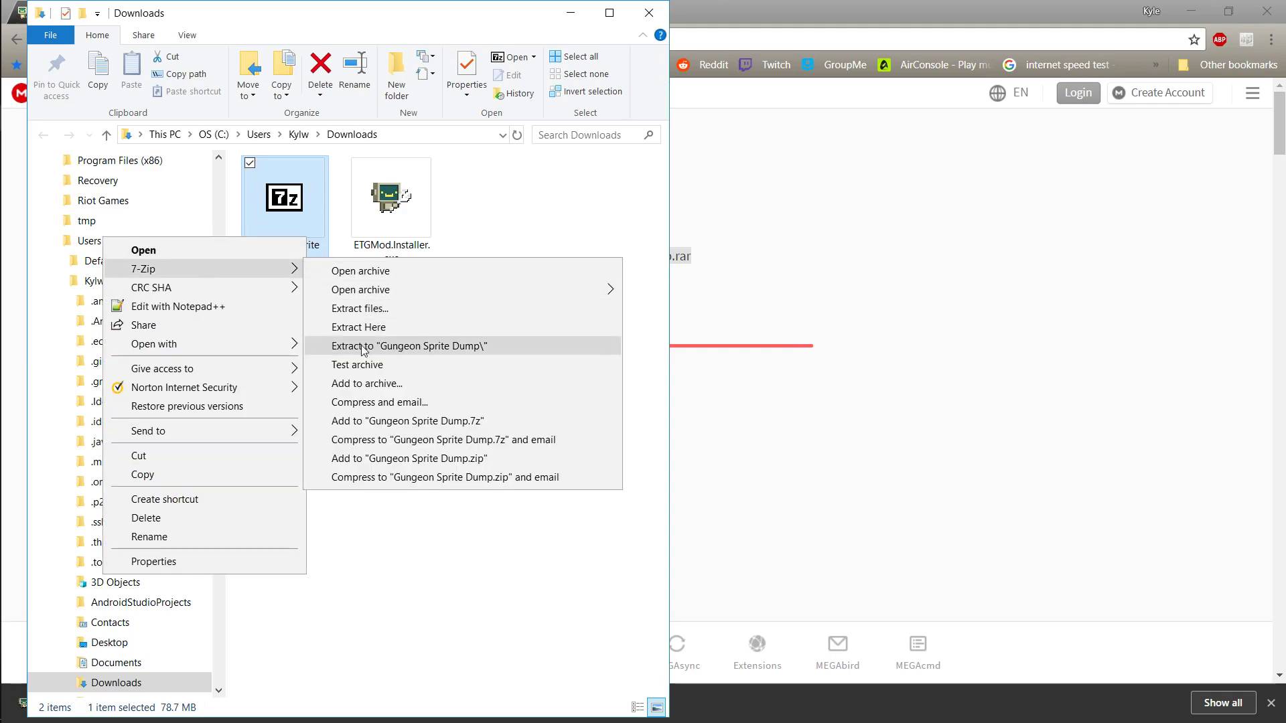
click(539, 204)
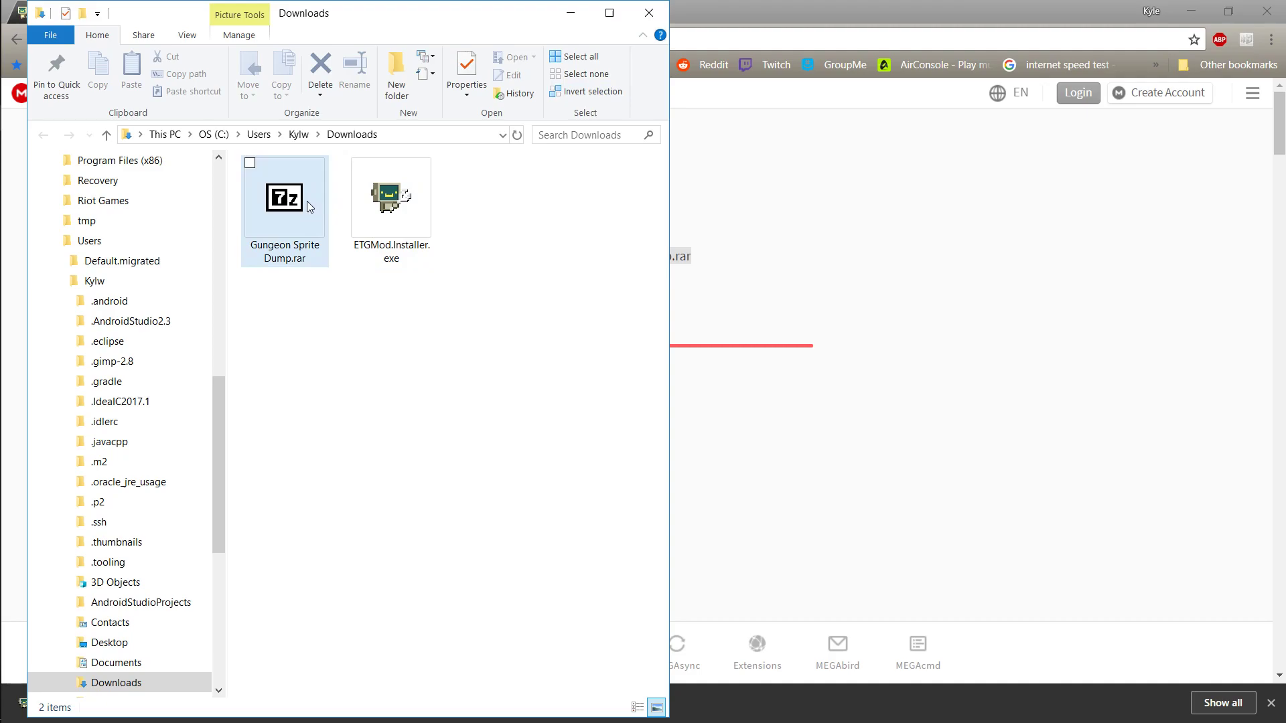
Step: Close Downloads and bring the Gungeon Sprite Dump folder up full-screen to browse its collections
click(649, 13)
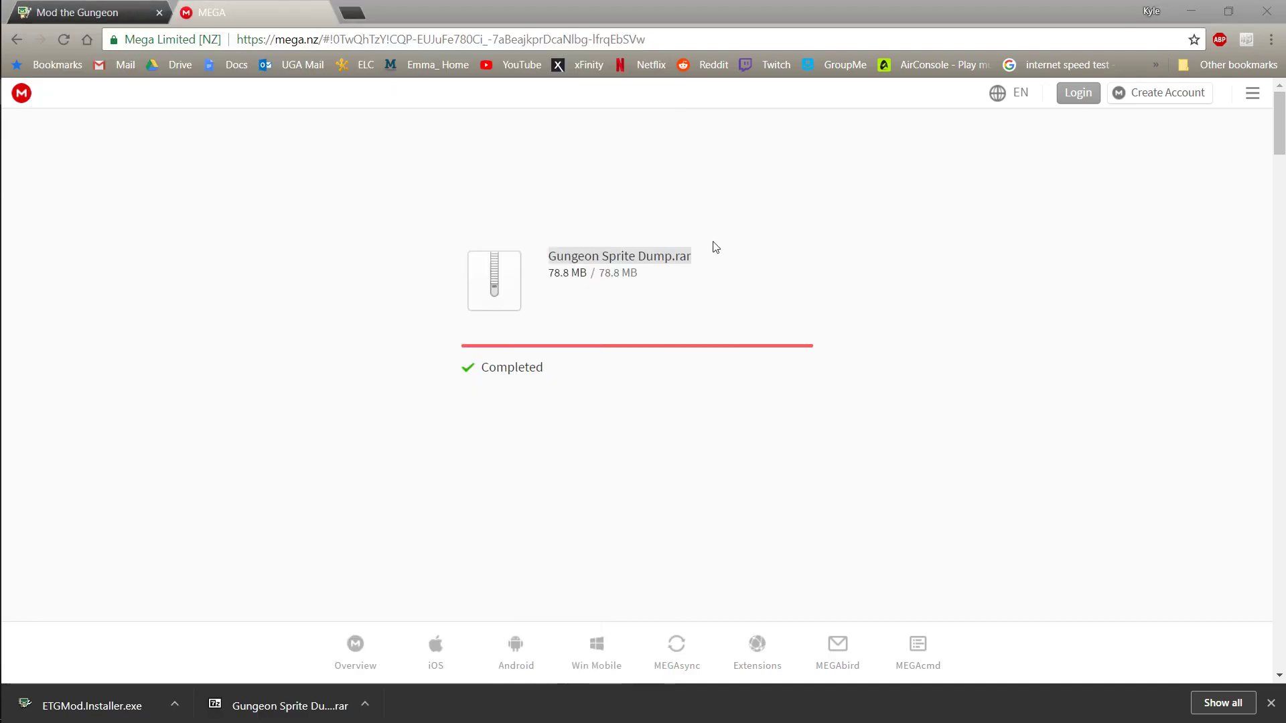
key(alt+Tab)
click(992, 332)
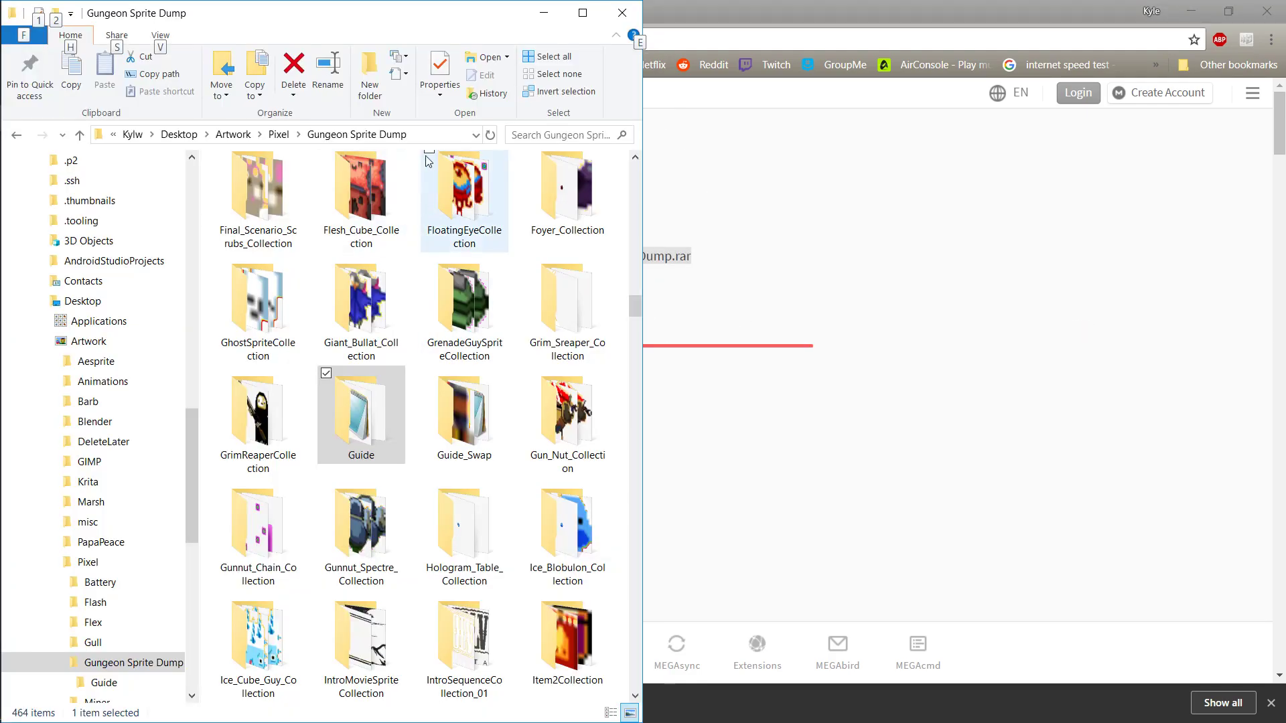
double_click(447, 13)
scroll(554, 243, up, 10)
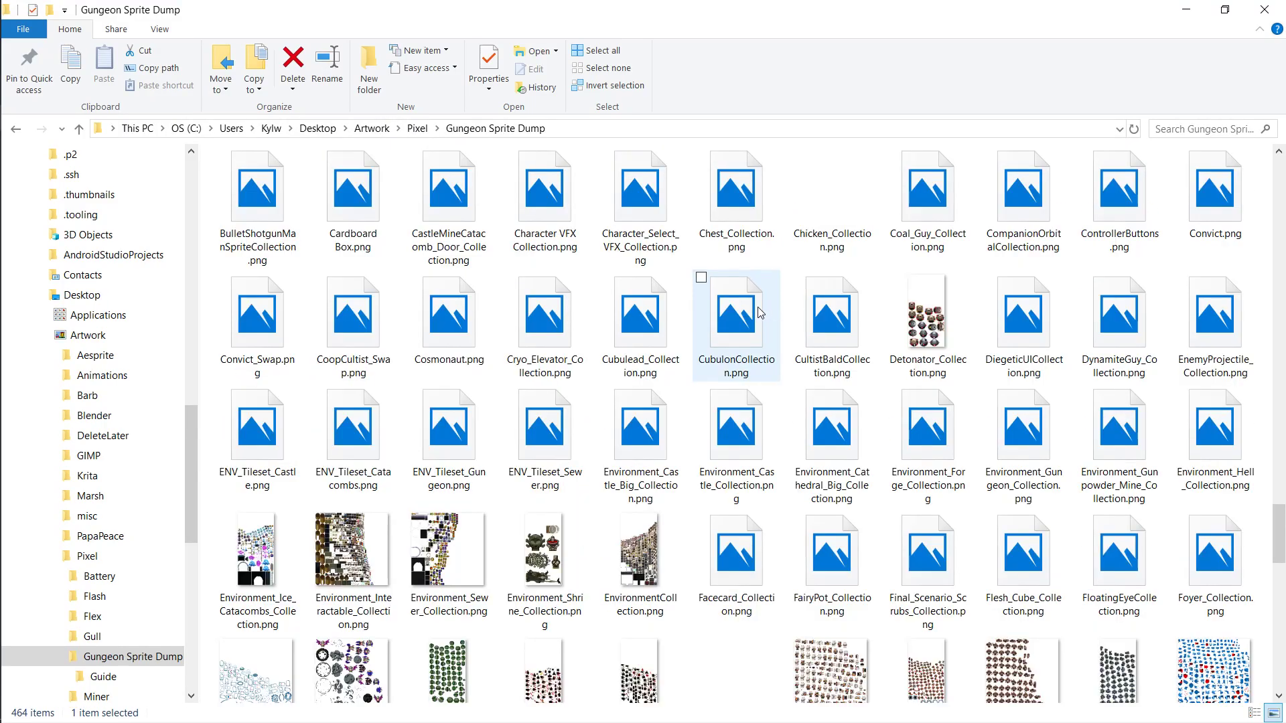
scroll(554, 242, up, 5)
scroll(569, 261, down, 1)
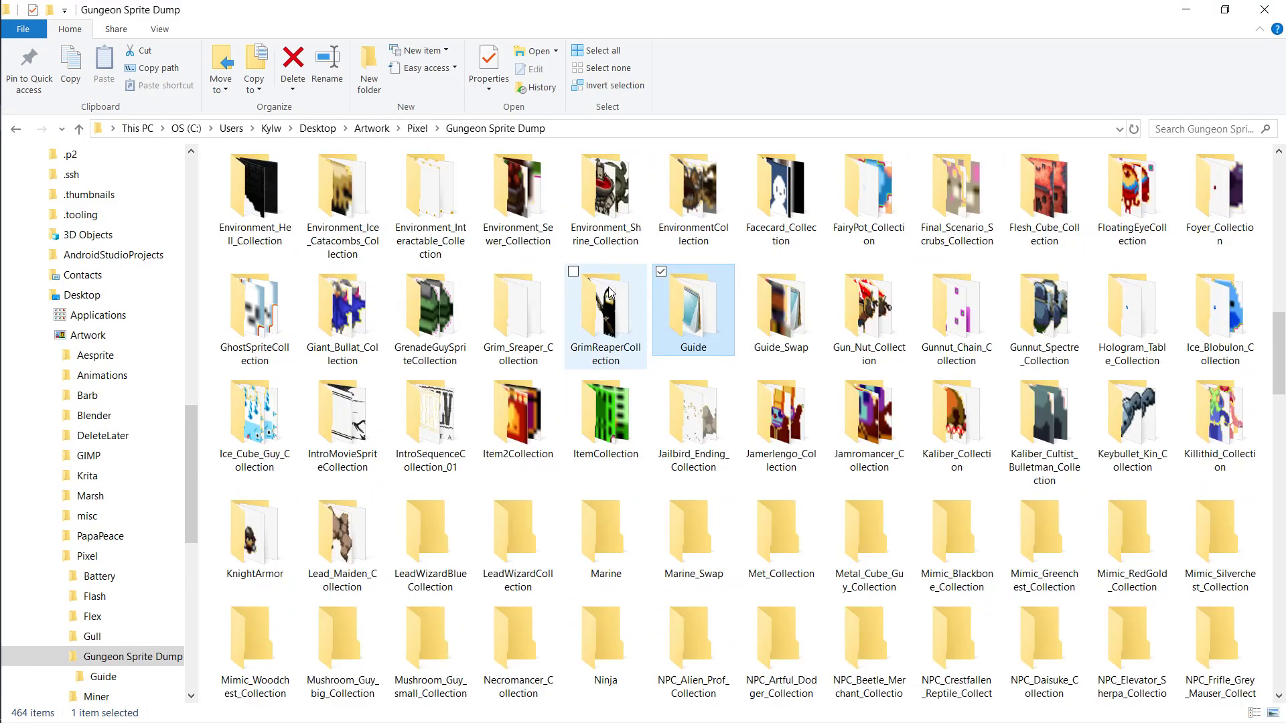
ctrl+scroll(609, 292, down, 1)
ctrl+scroll(609, 293, down, 4)
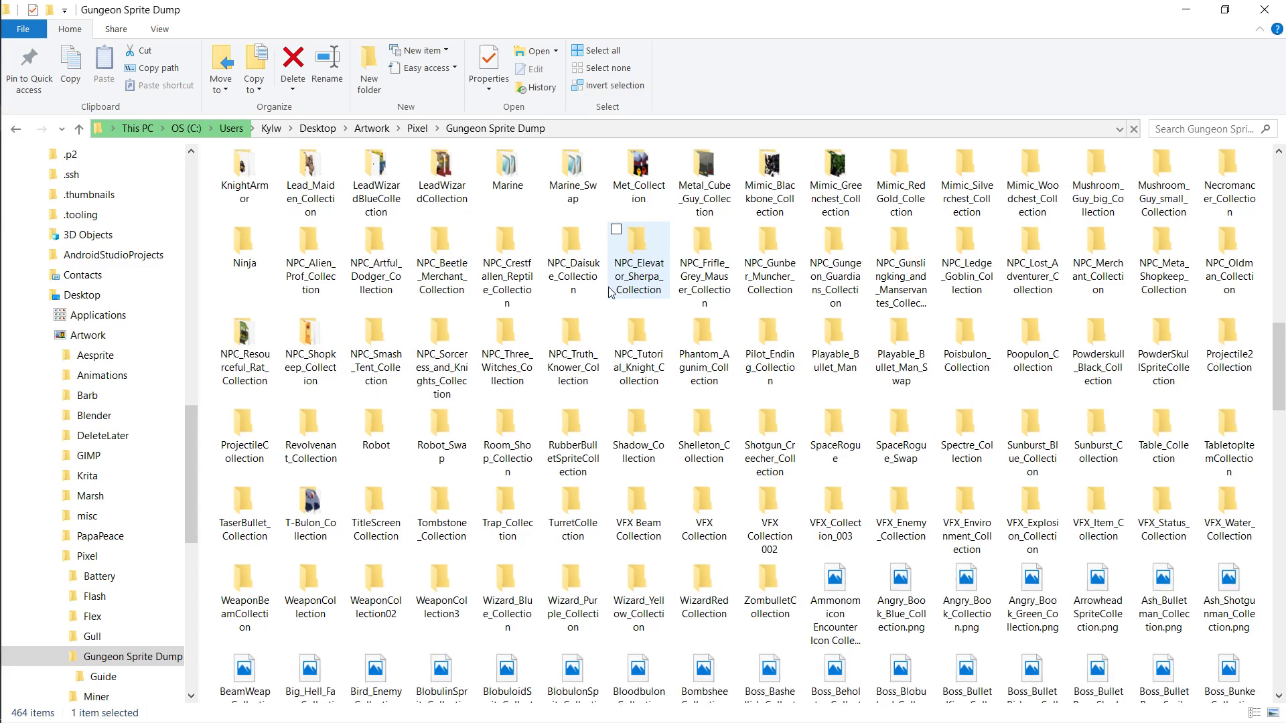
ctrl+scroll(609, 292, down, 4)
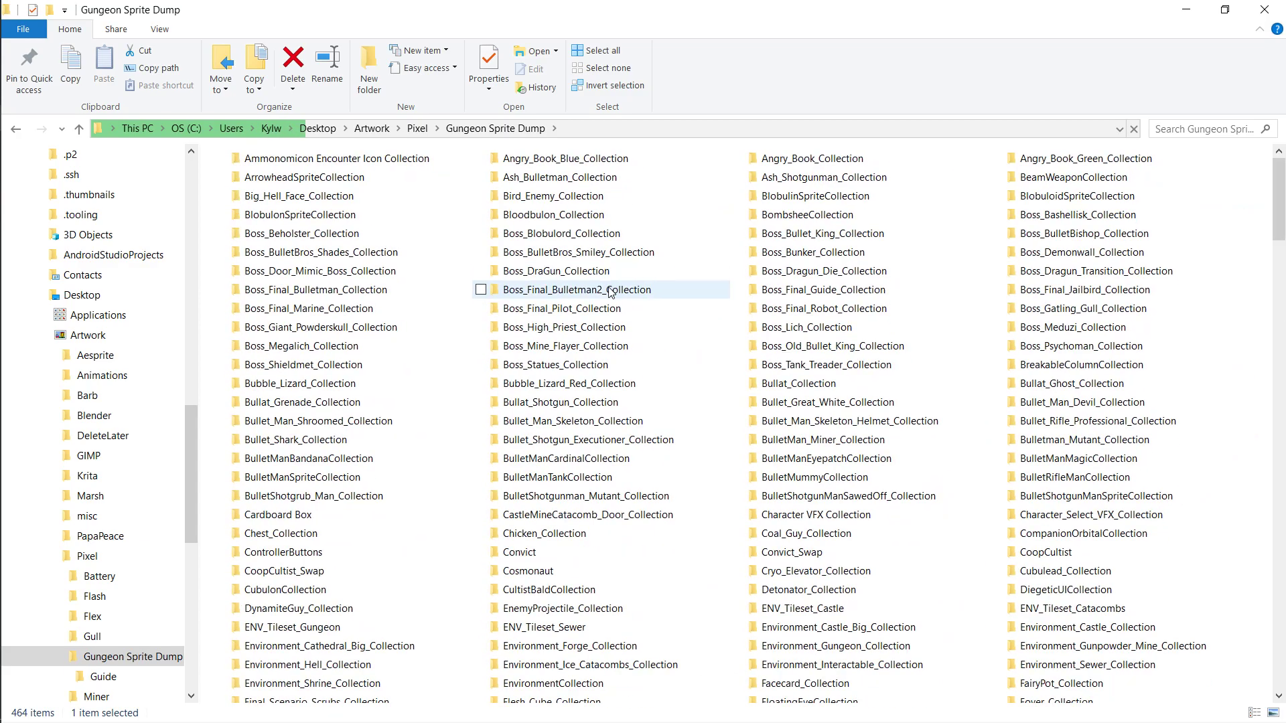
ctrl+scroll(611, 293, down, 2)
ctrl+scroll(610, 293, up, 1)
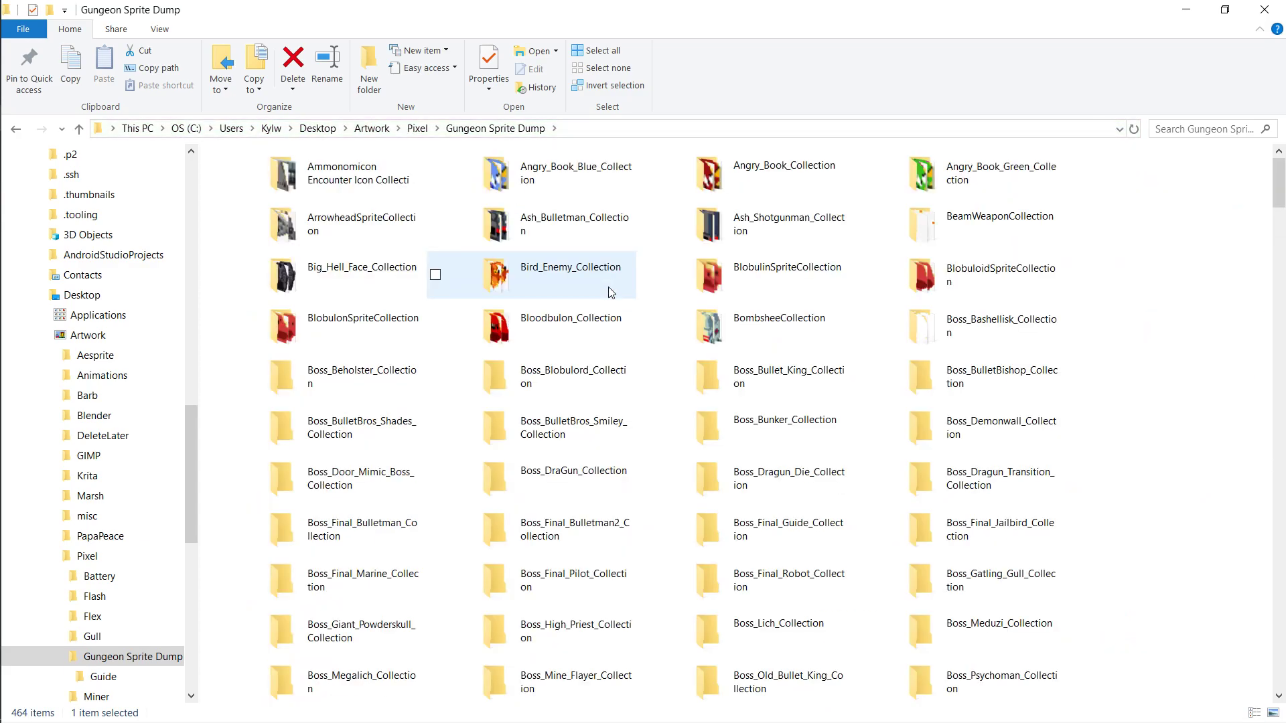
ctrl+scroll(609, 292, down, 1)
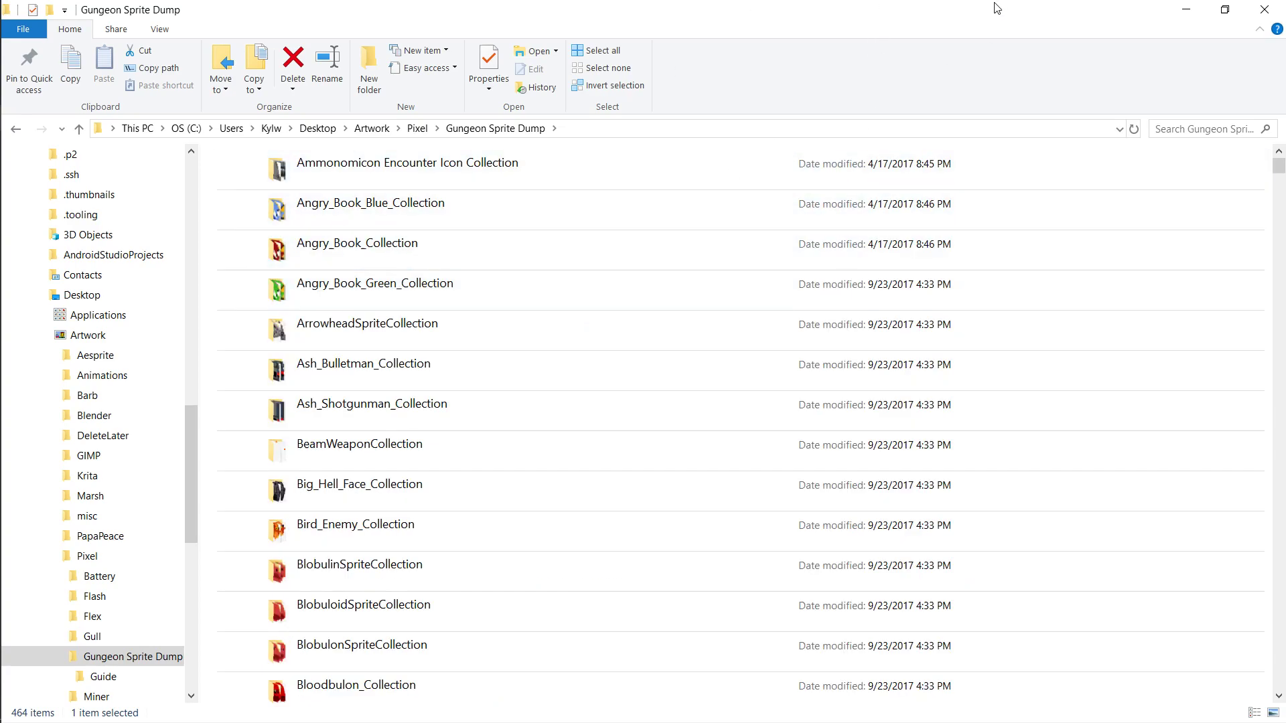
Step: Close the browser and maximize the Gungeon Sprite Dump window again
key(alt+Tab)
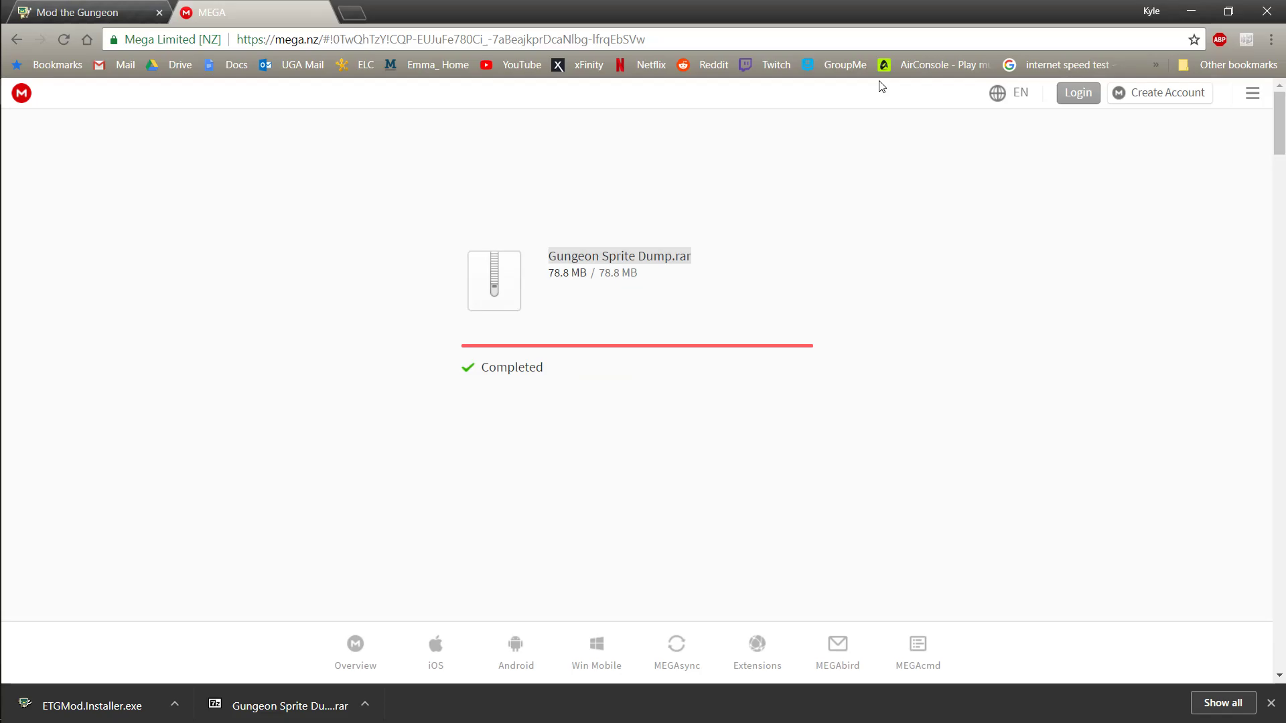
click(1281, 5)
key(alt+Tab)
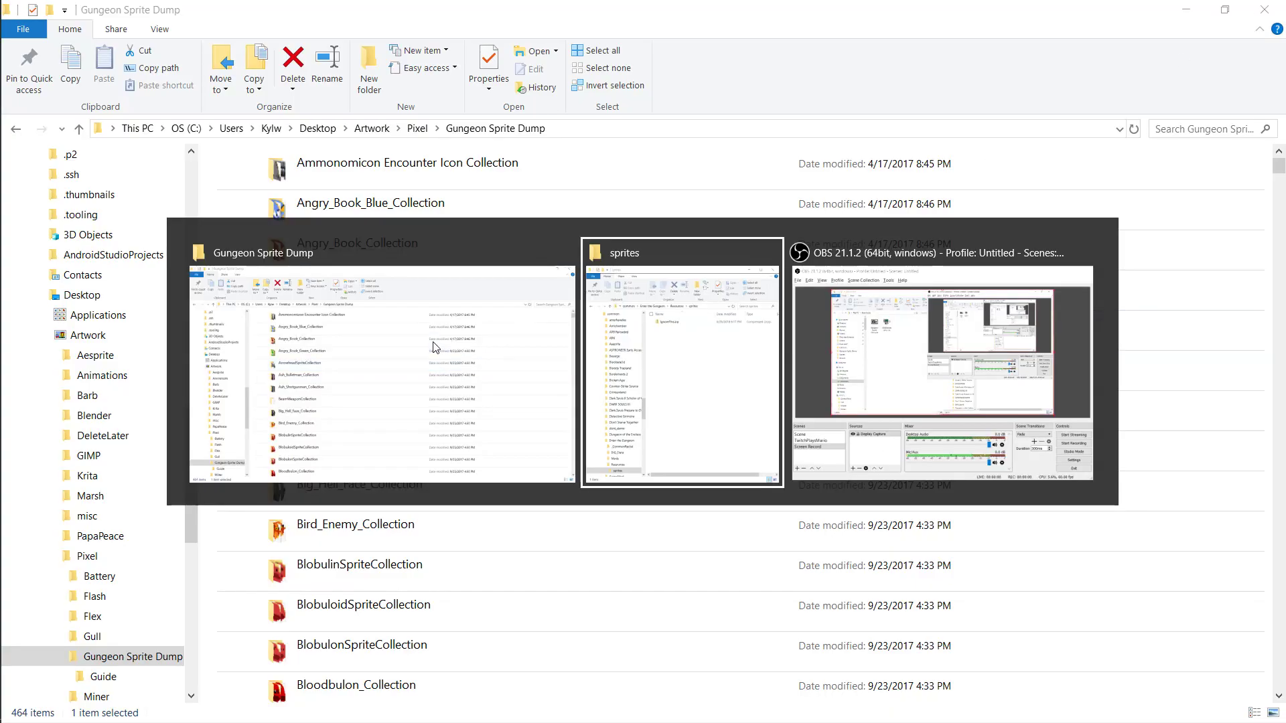
double_click(547, 26)
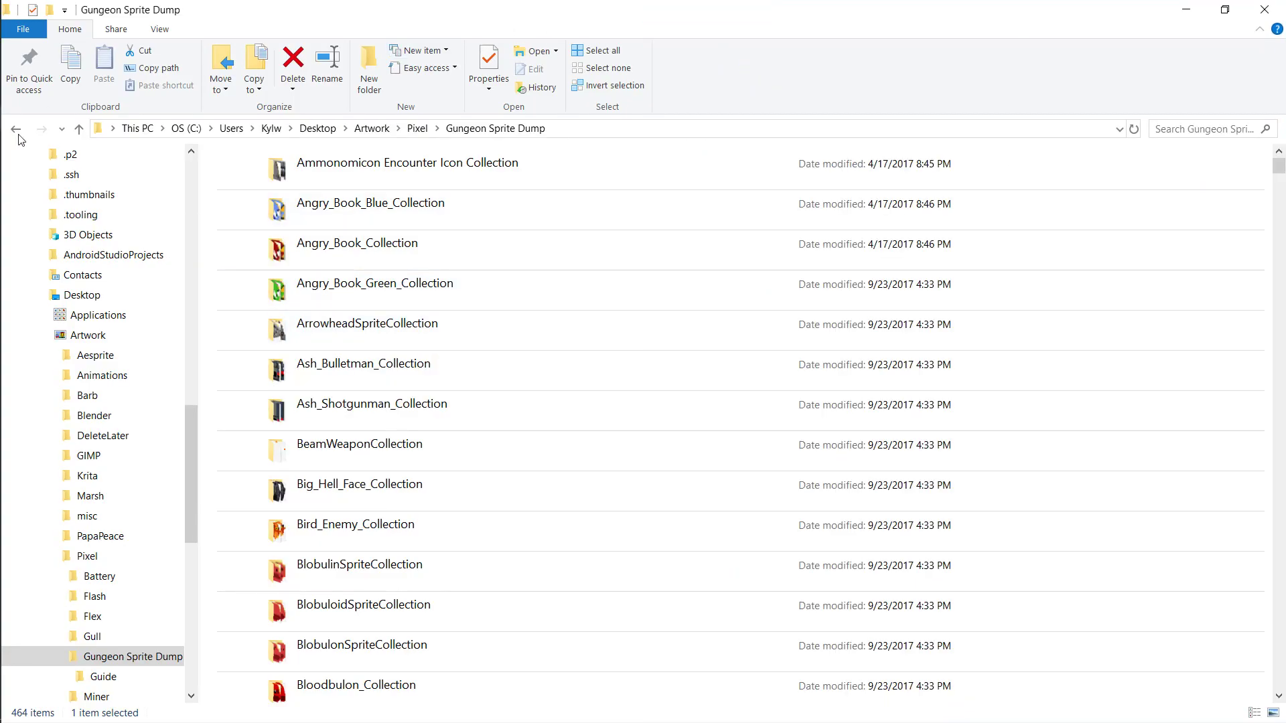
Step: Put Gungeon Sprite Dump back beside the sprites folder and scroll down its collections
double_click(360, 25)
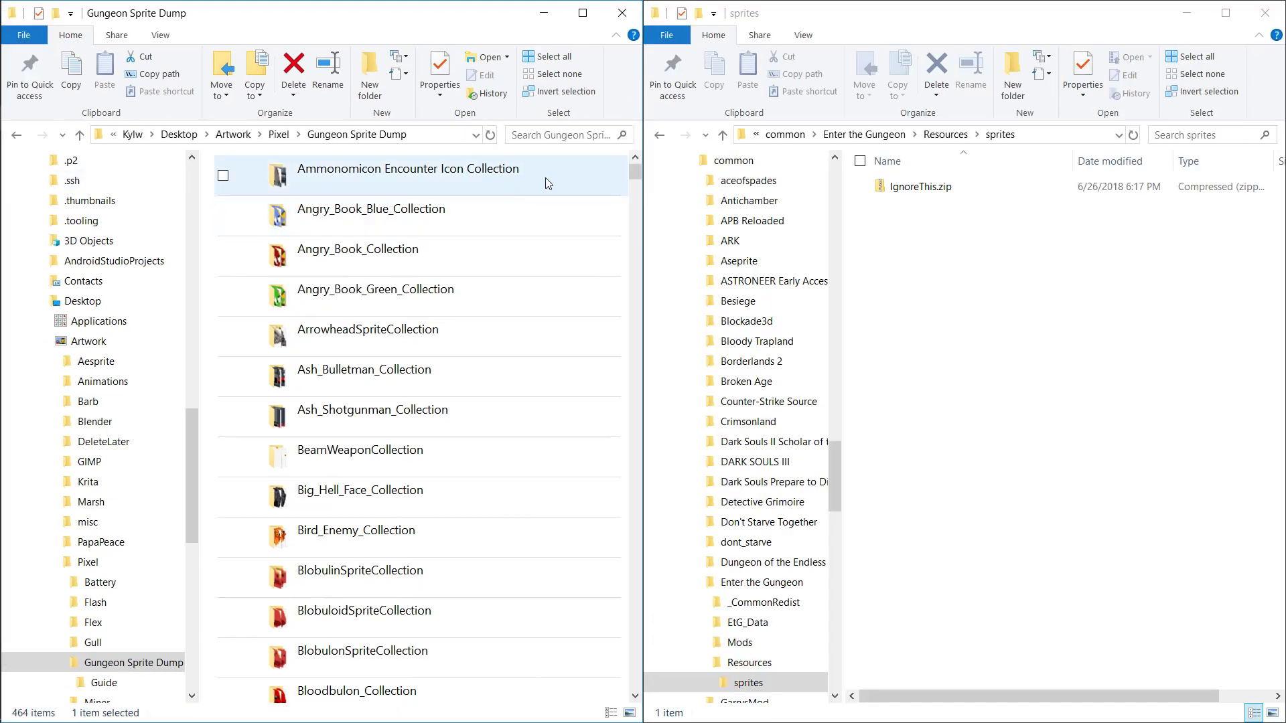
scroll(511, 246, down, 20)
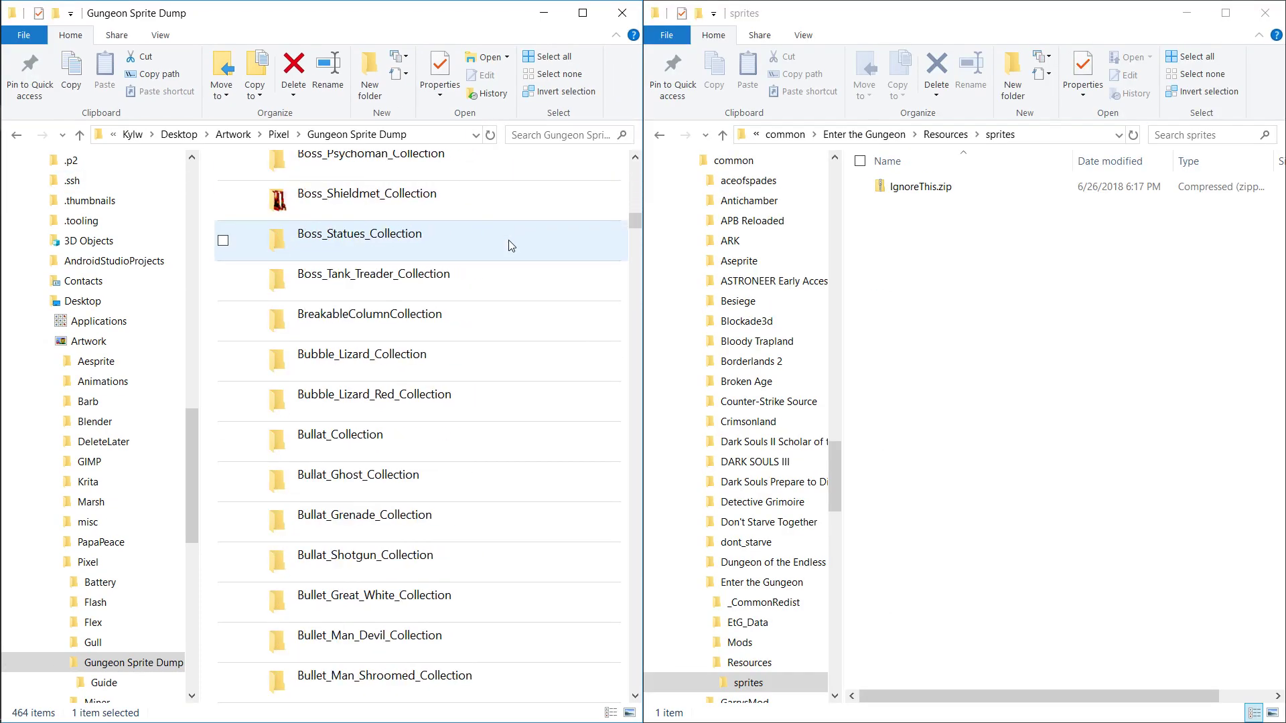
scroll(493, 273, down, 7)
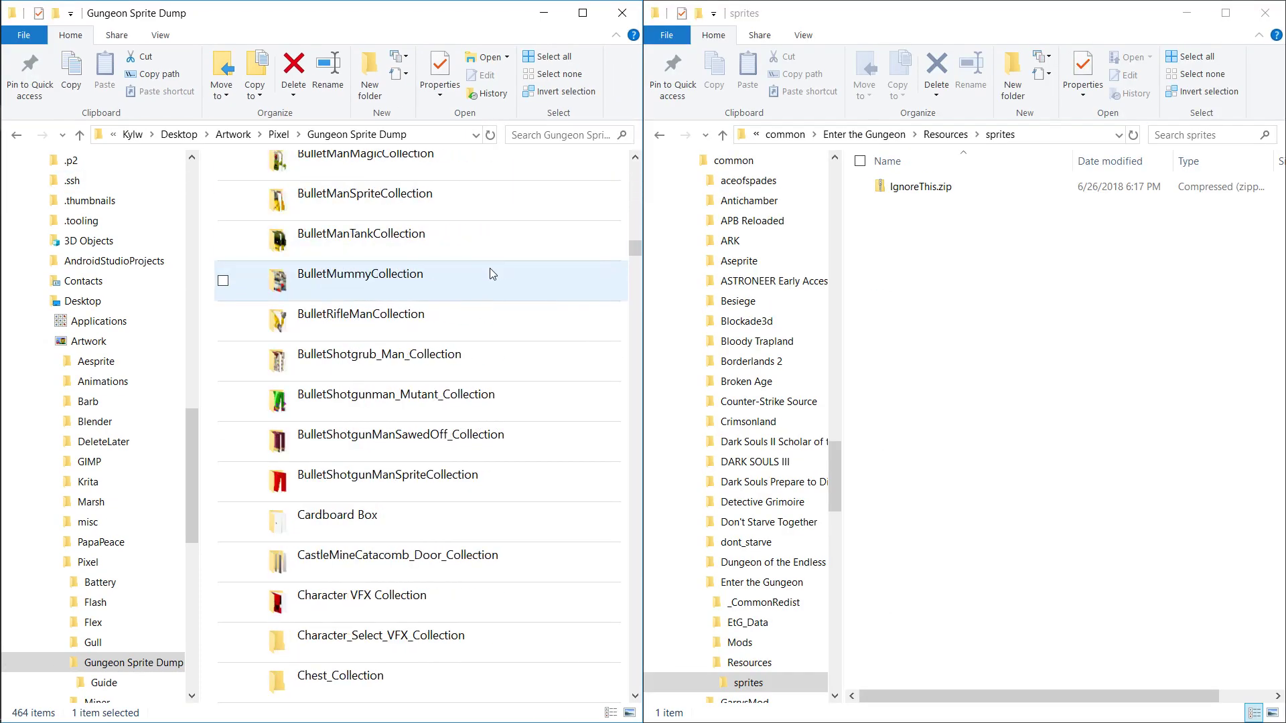
scroll(489, 273, down, 2)
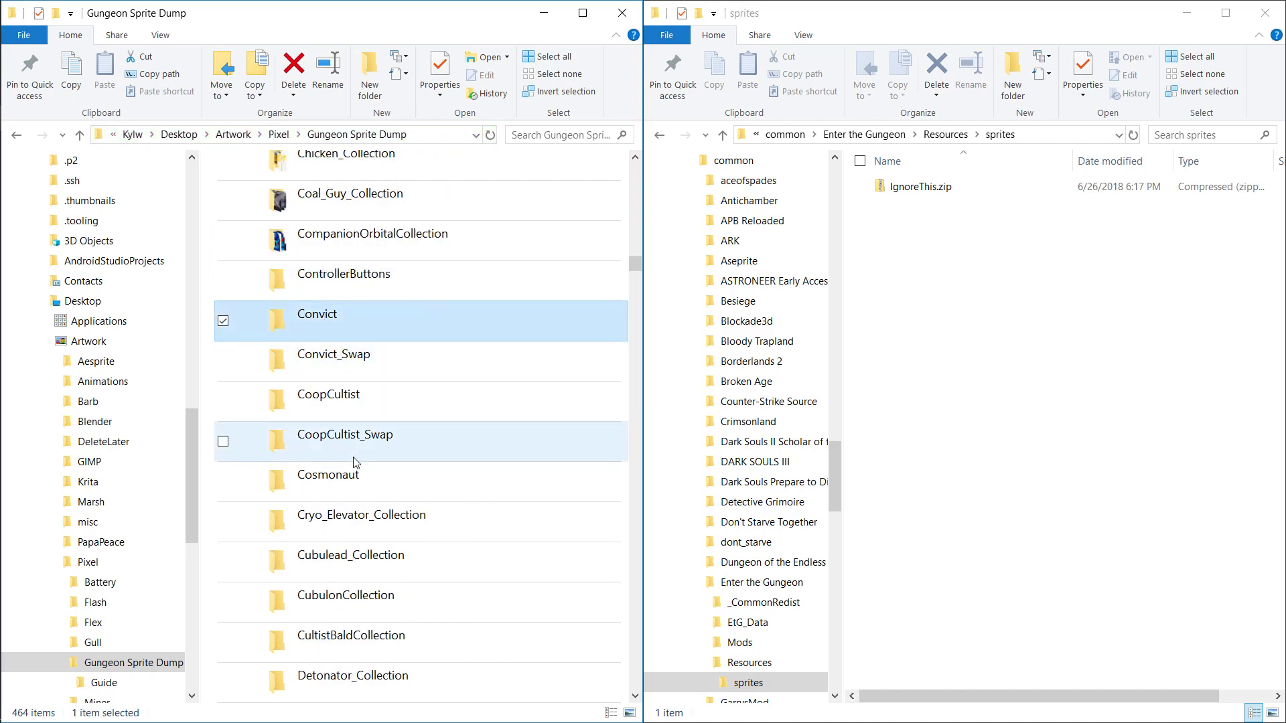
scroll(424, 426, down, 4)
scroll(423, 427, down, 10)
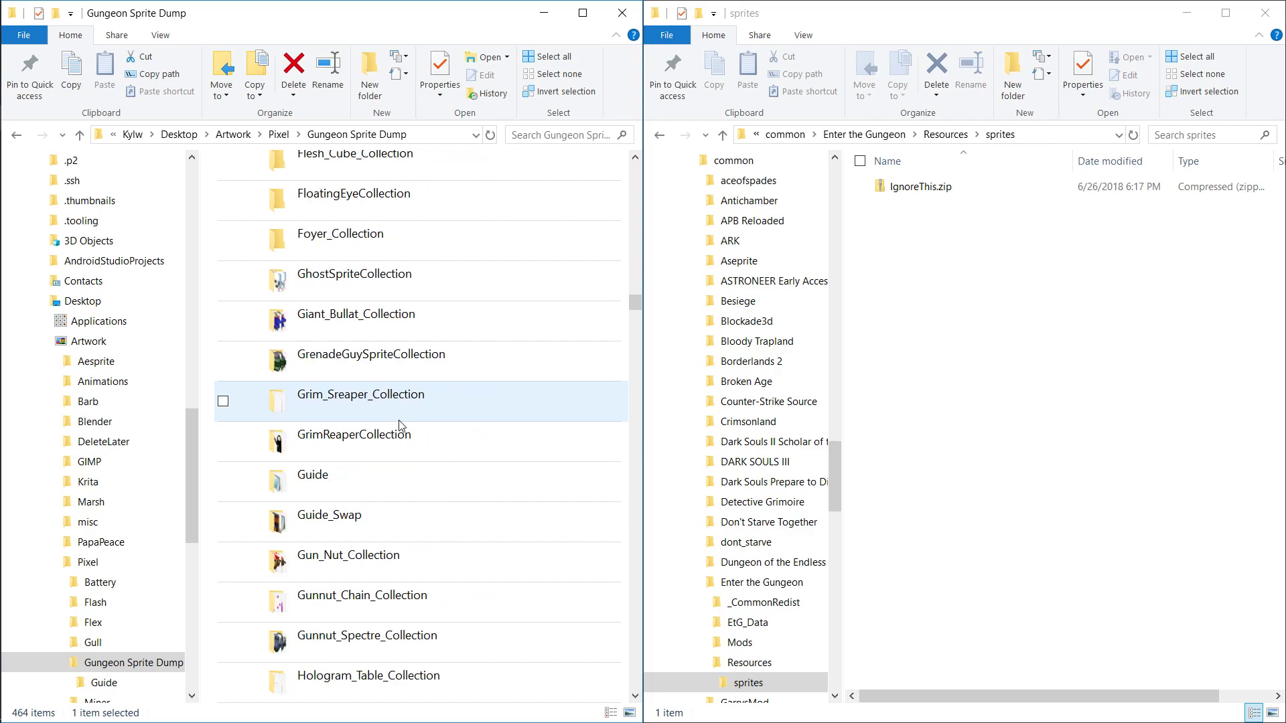
click(421, 477)
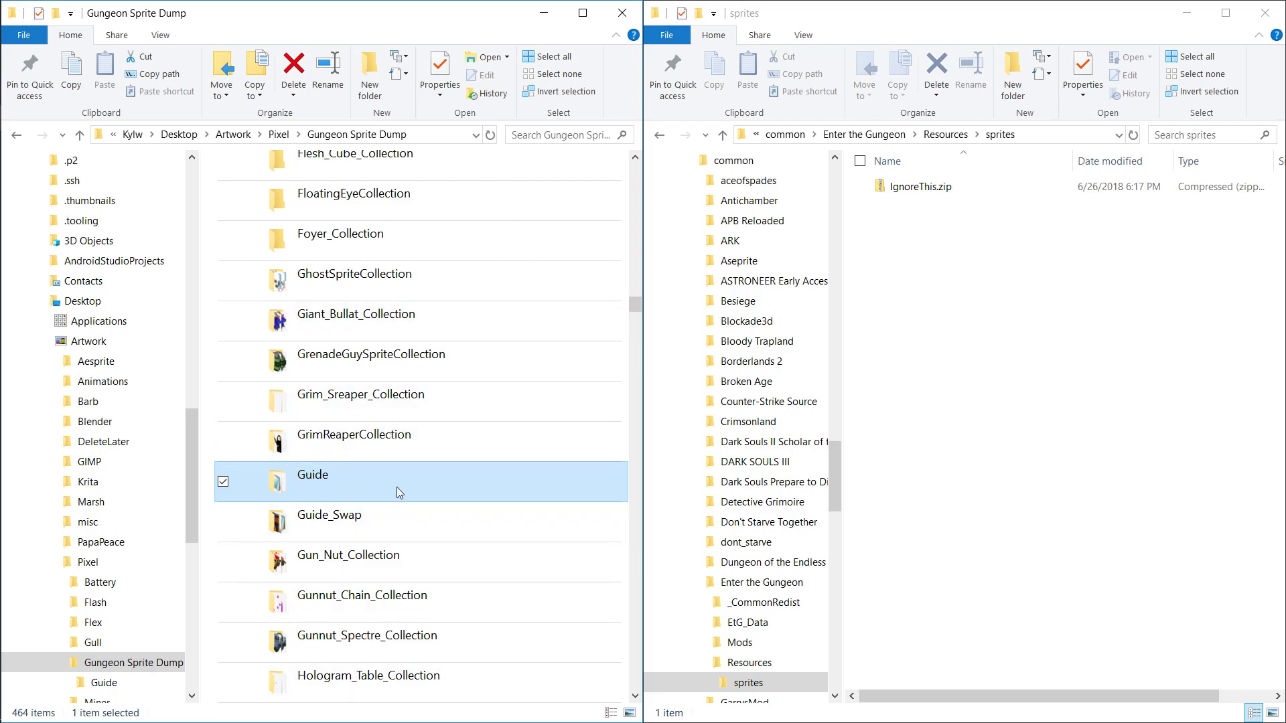
Step: Scroll through the collection list and select the Convict folder
scroll(397, 488, down, 7)
scroll(396, 487, down, 4)
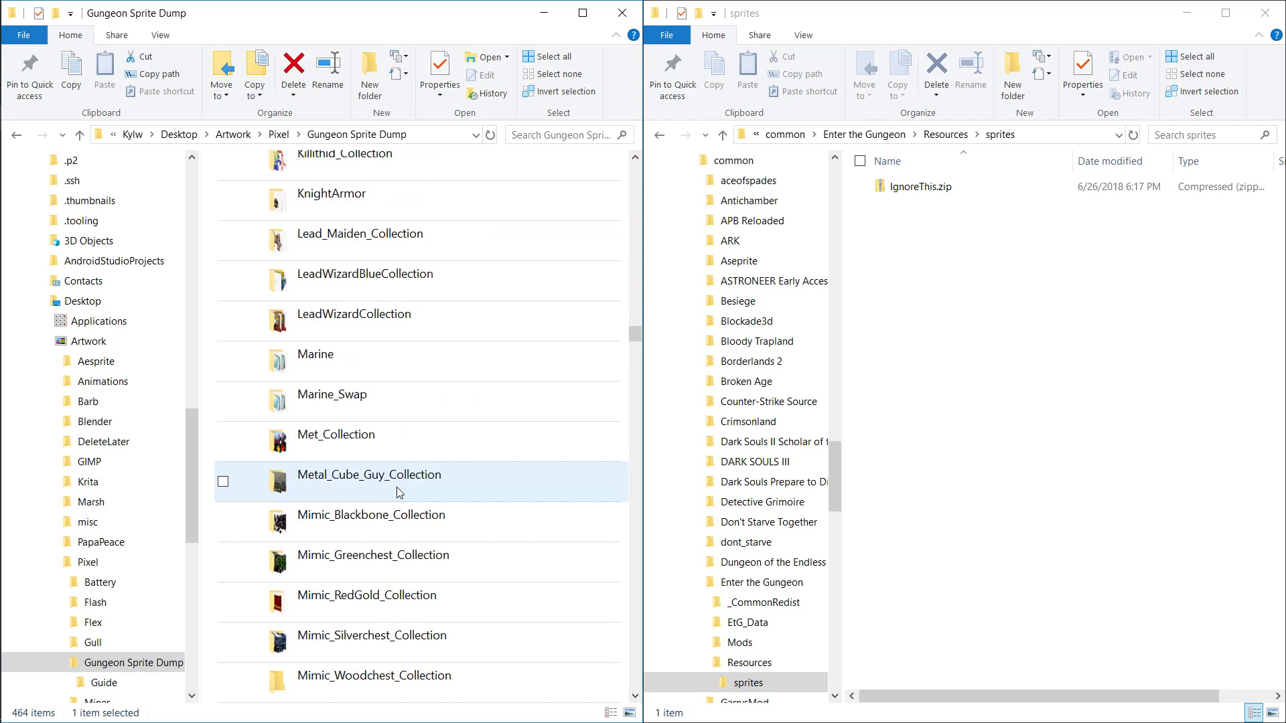
scroll(397, 487, up, 8)
scroll(399, 493, up, 5)
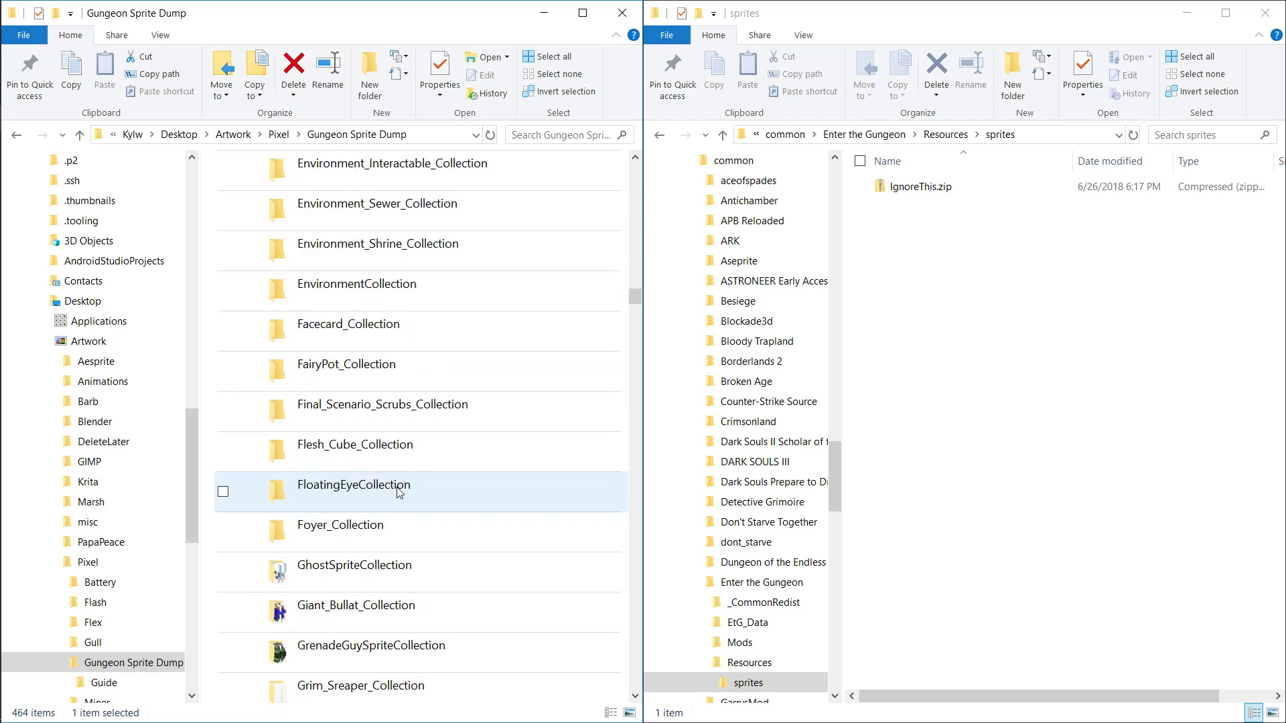
scroll(399, 492, up, 18)
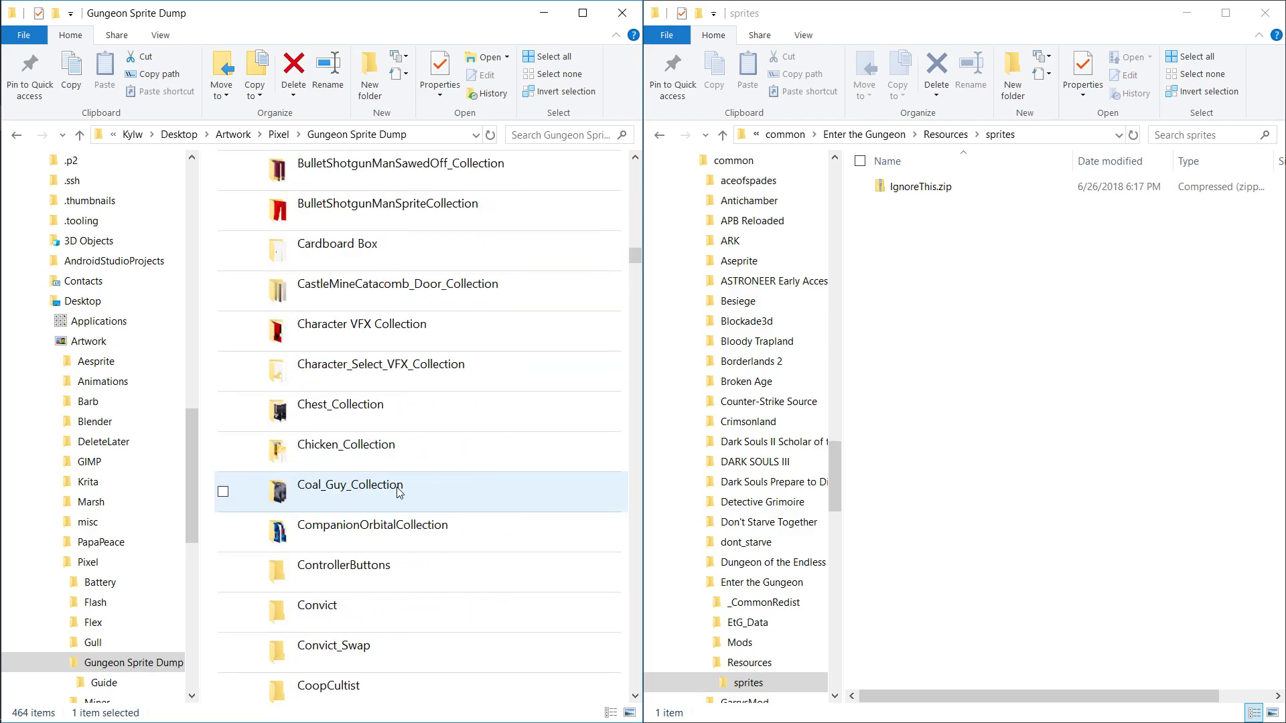
scroll(422, 394, up, 8)
scroll(422, 393, down, 11)
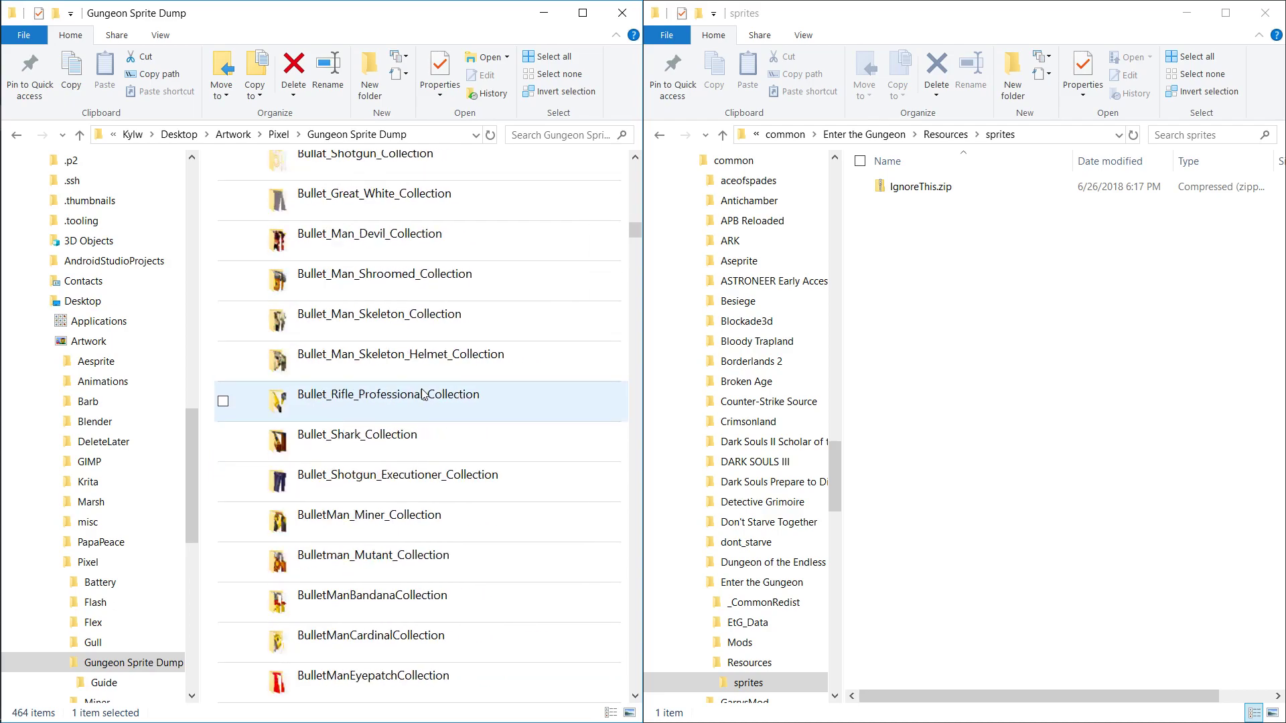
scroll(422, 394, up, 2)
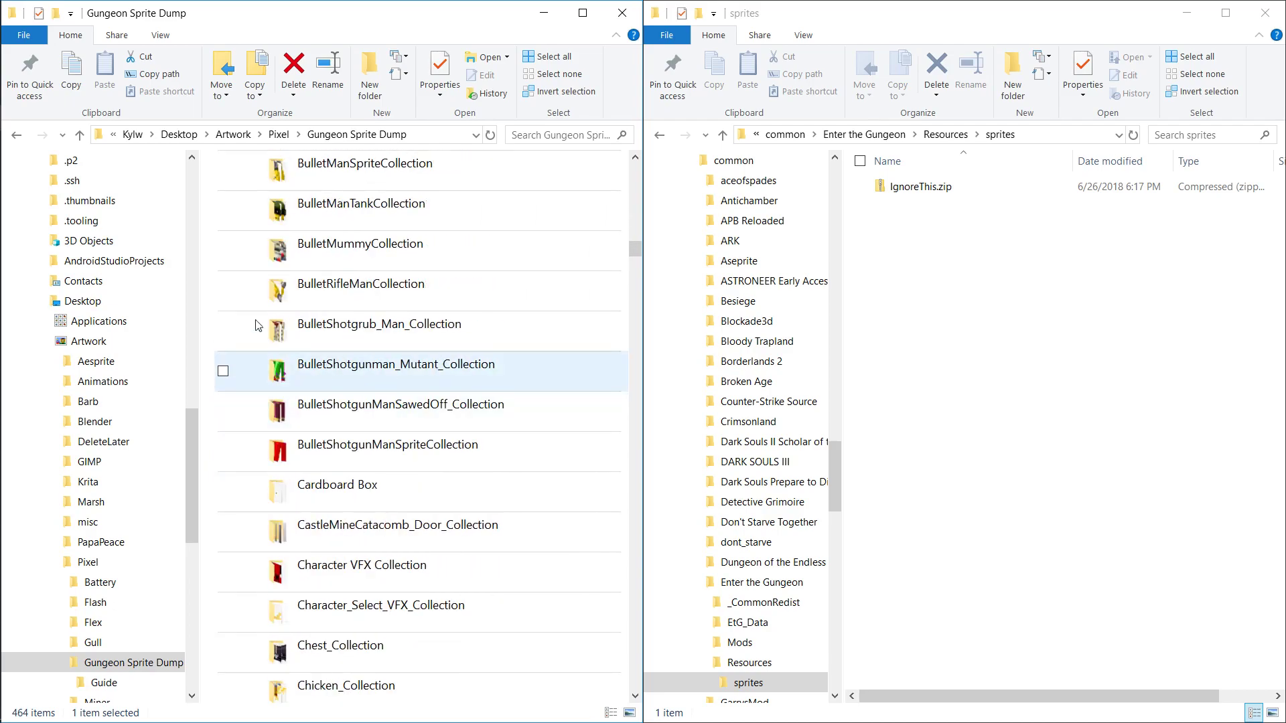
scroll(413, 448, down, 4)
scroll(412, 448, down, 4)
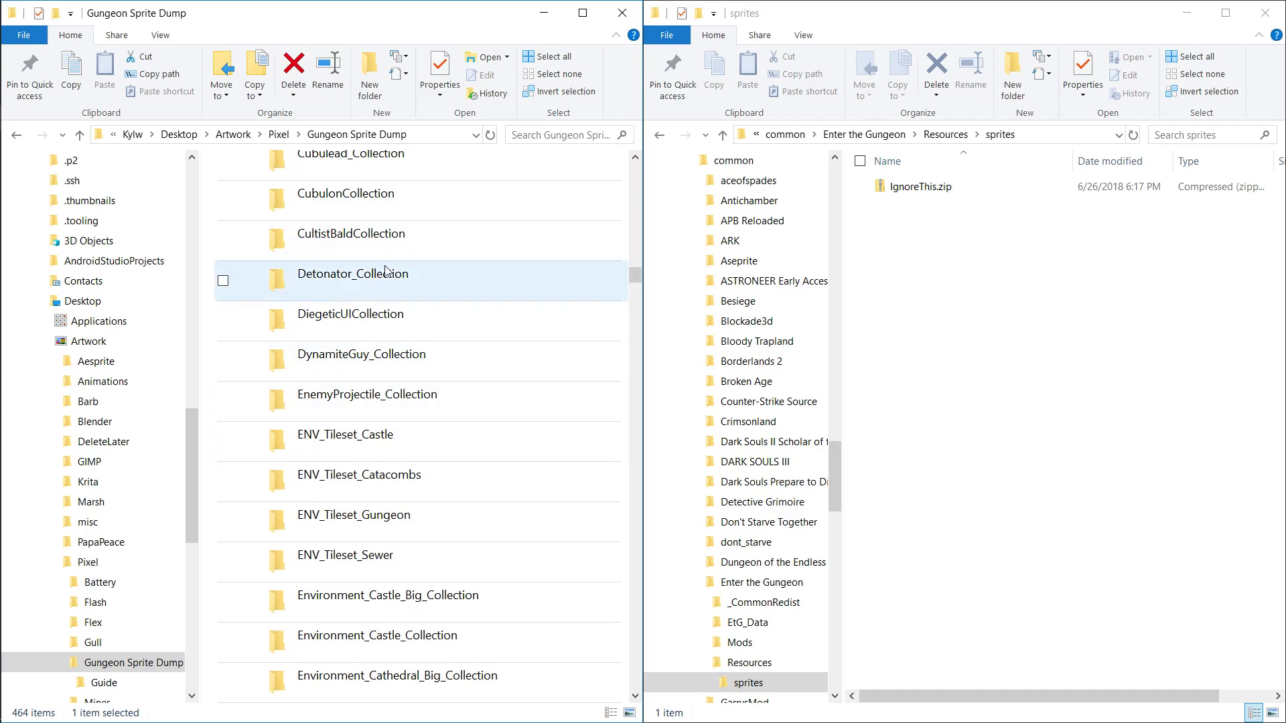
scroll(383, 212, up, 3)
click(383, 219)
scroll(387, 279, up, 2)
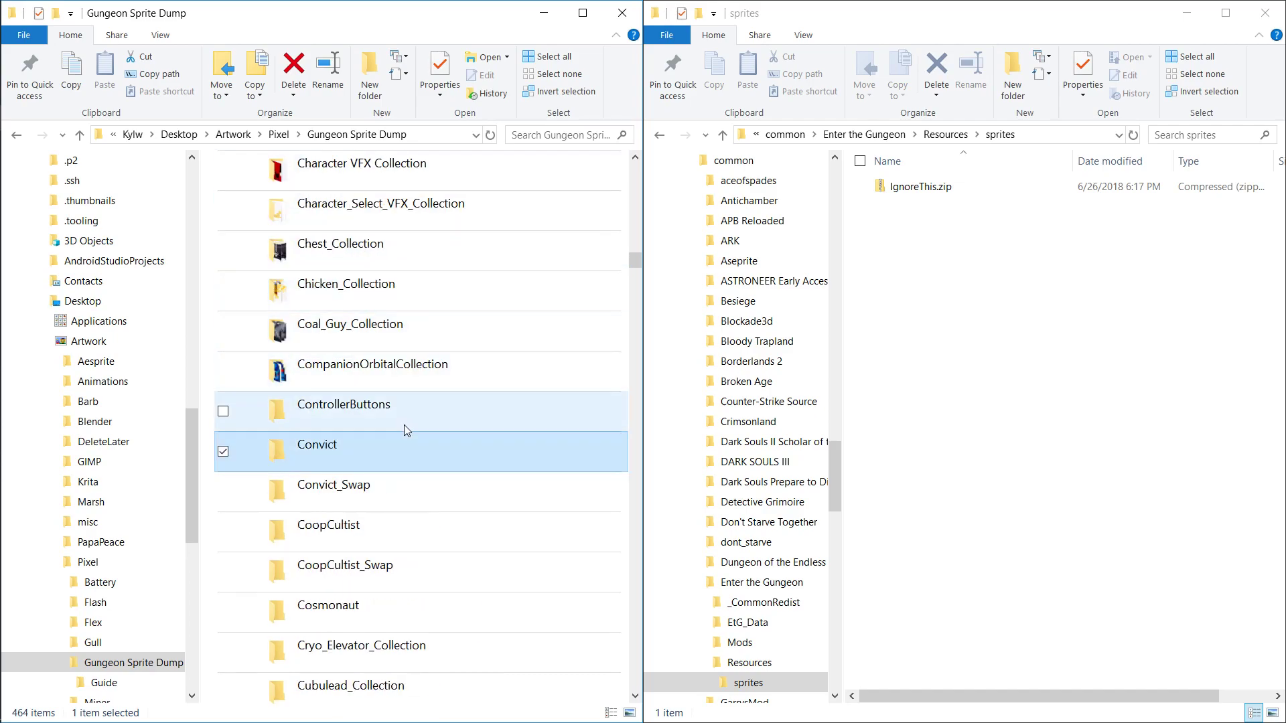
Step: Open the dump's Convict folder, then add a new folder named Convict in the game's sprites folder
double_click(405, 450)
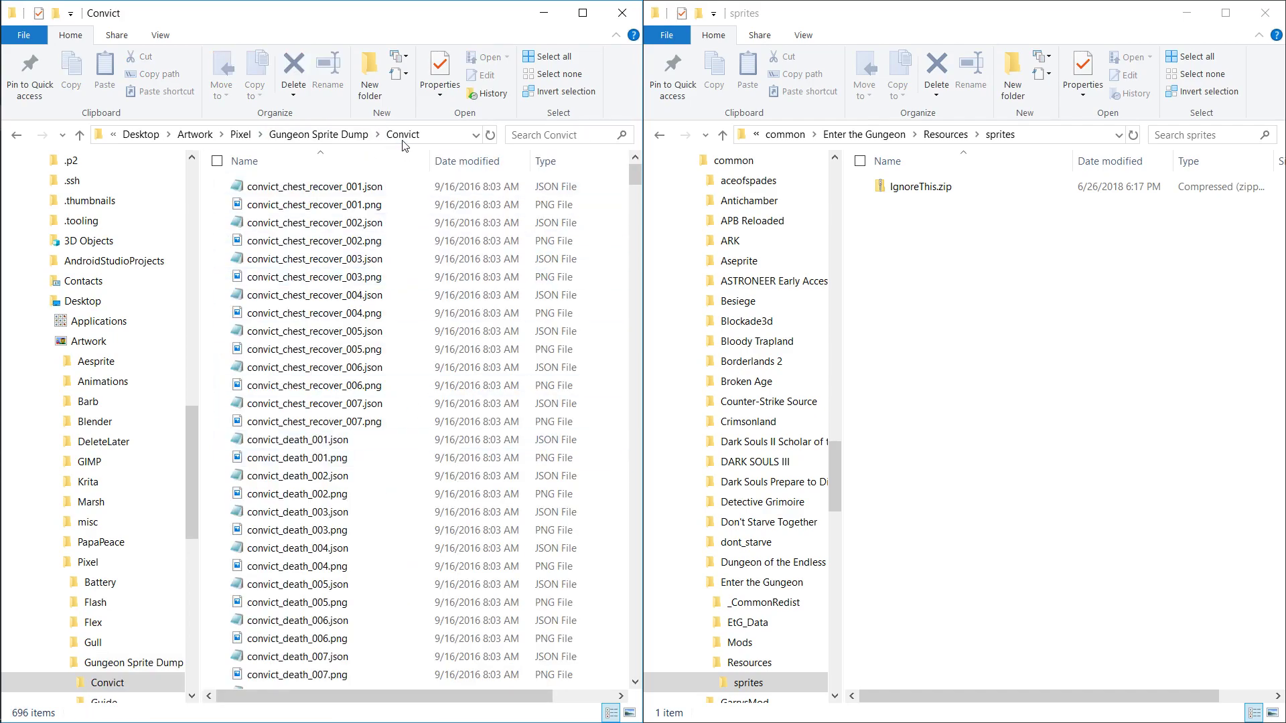
click(1048, 297)
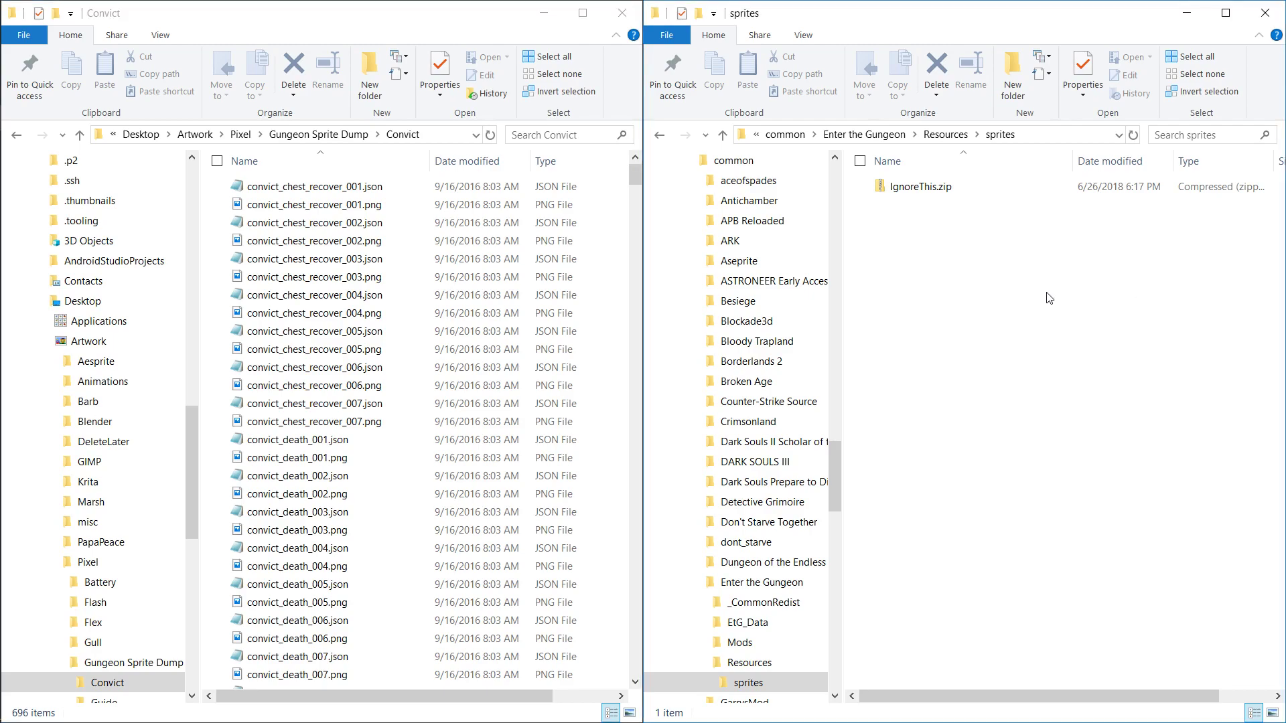
right_click(1012, 226)
mouse_move(978, 483)
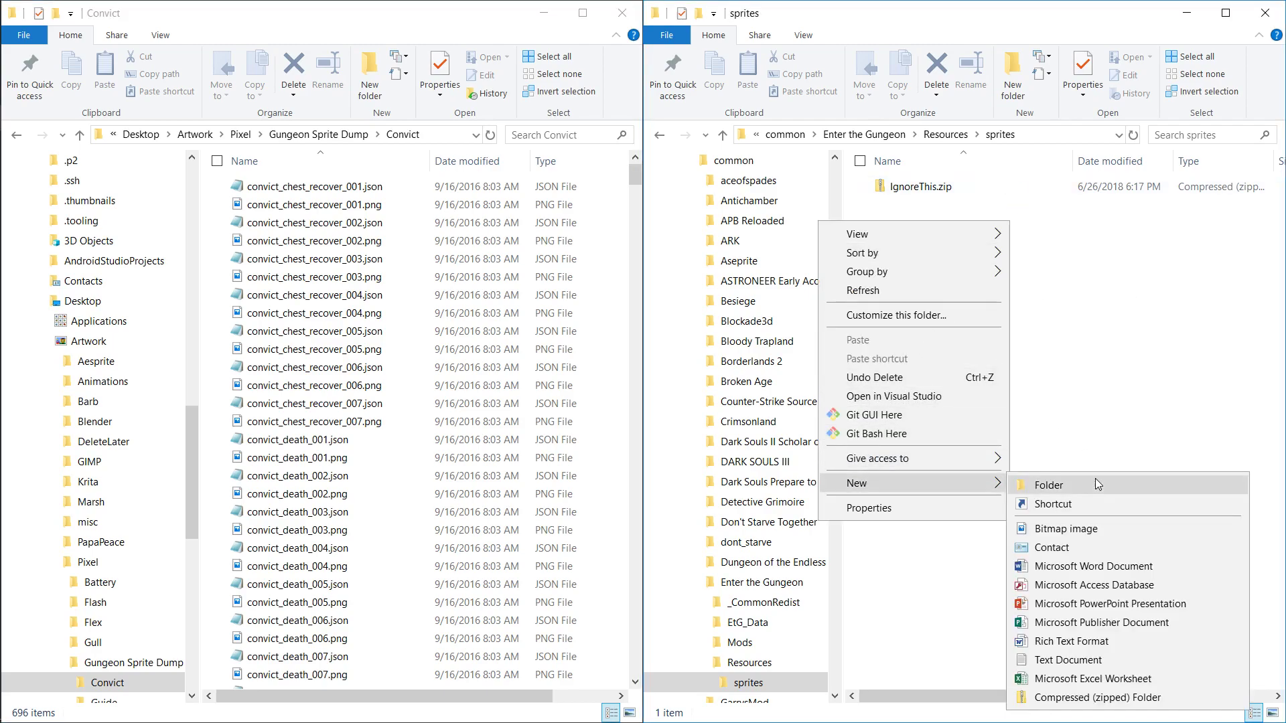
click(1097, 484)
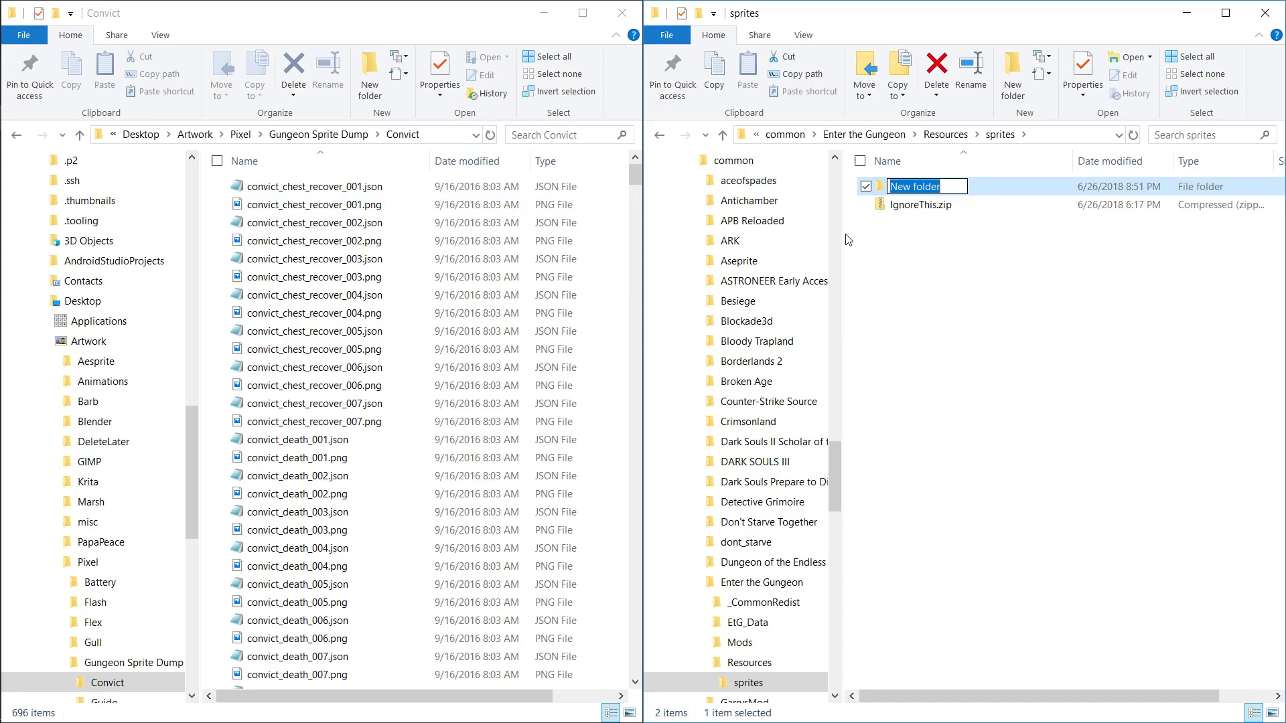
text(Convict)
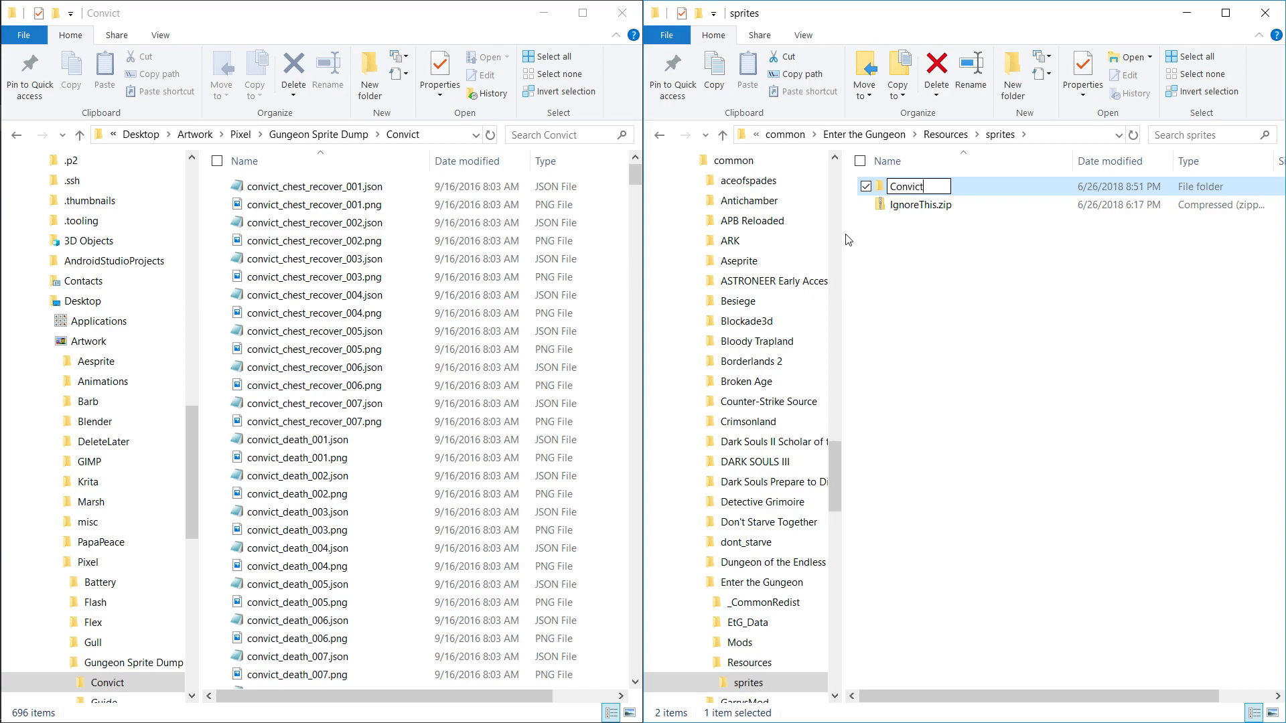
key(Return)
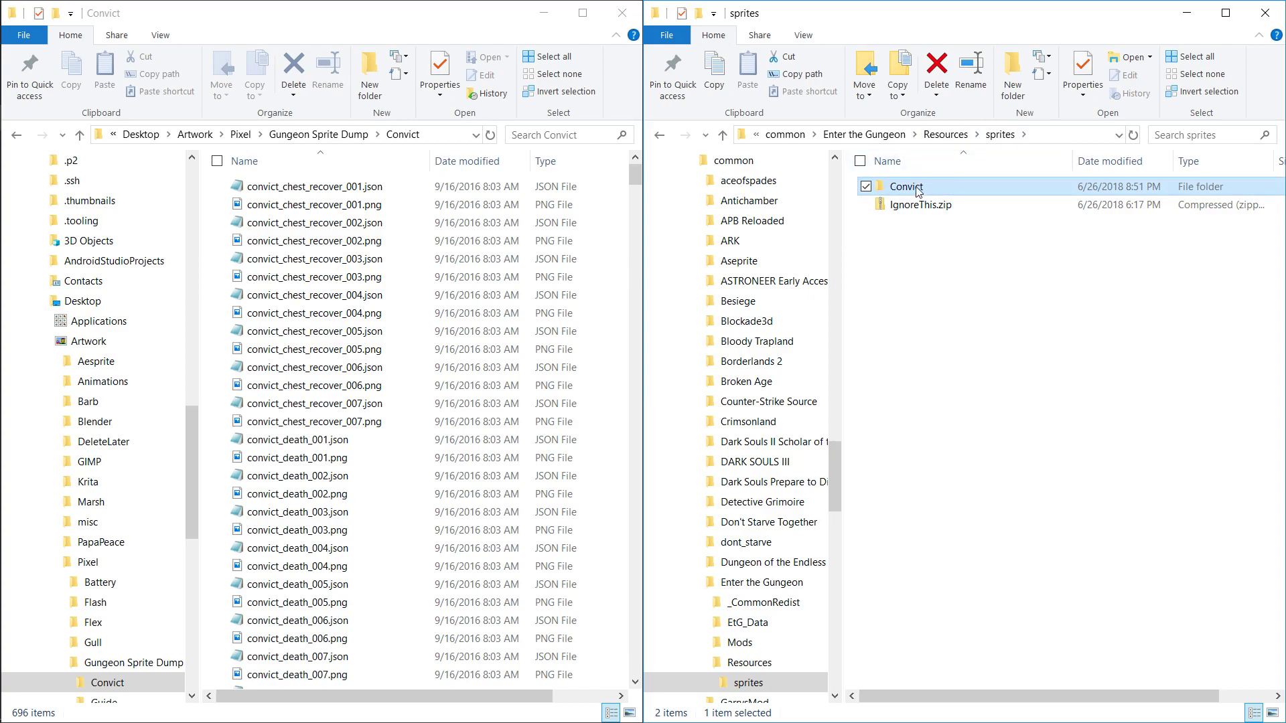
click(940, 209)
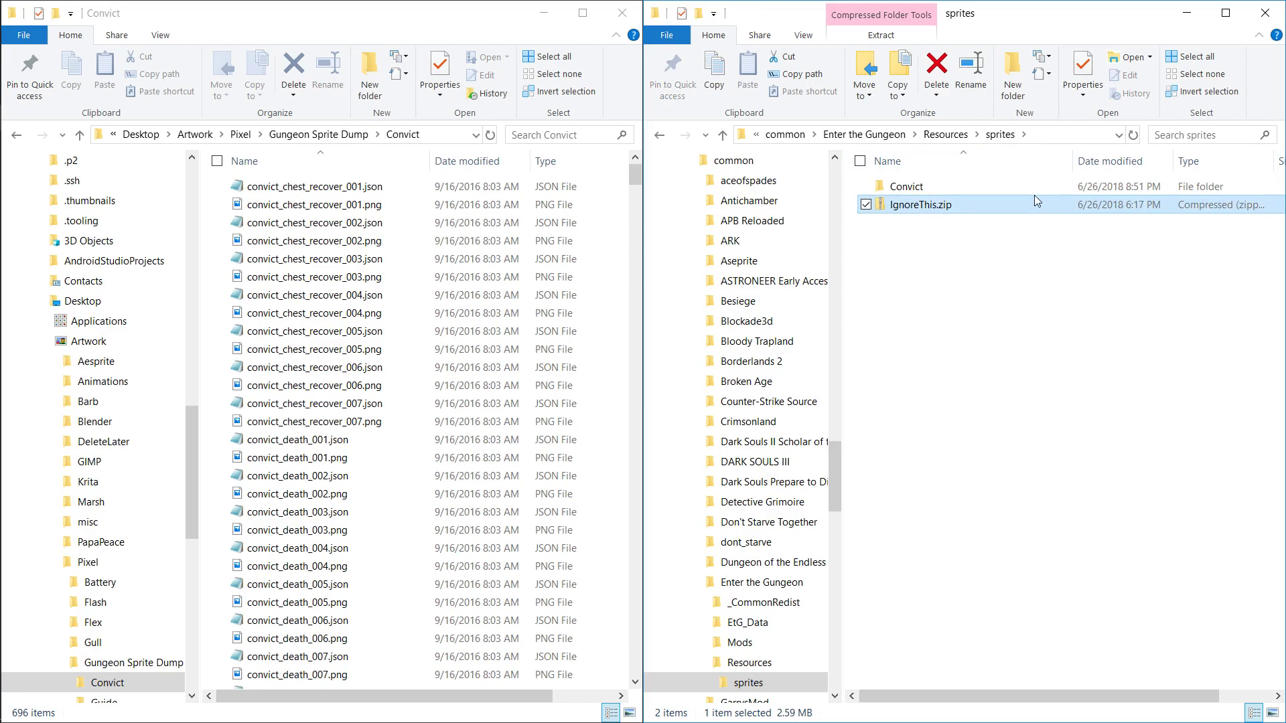
click(972, 186)
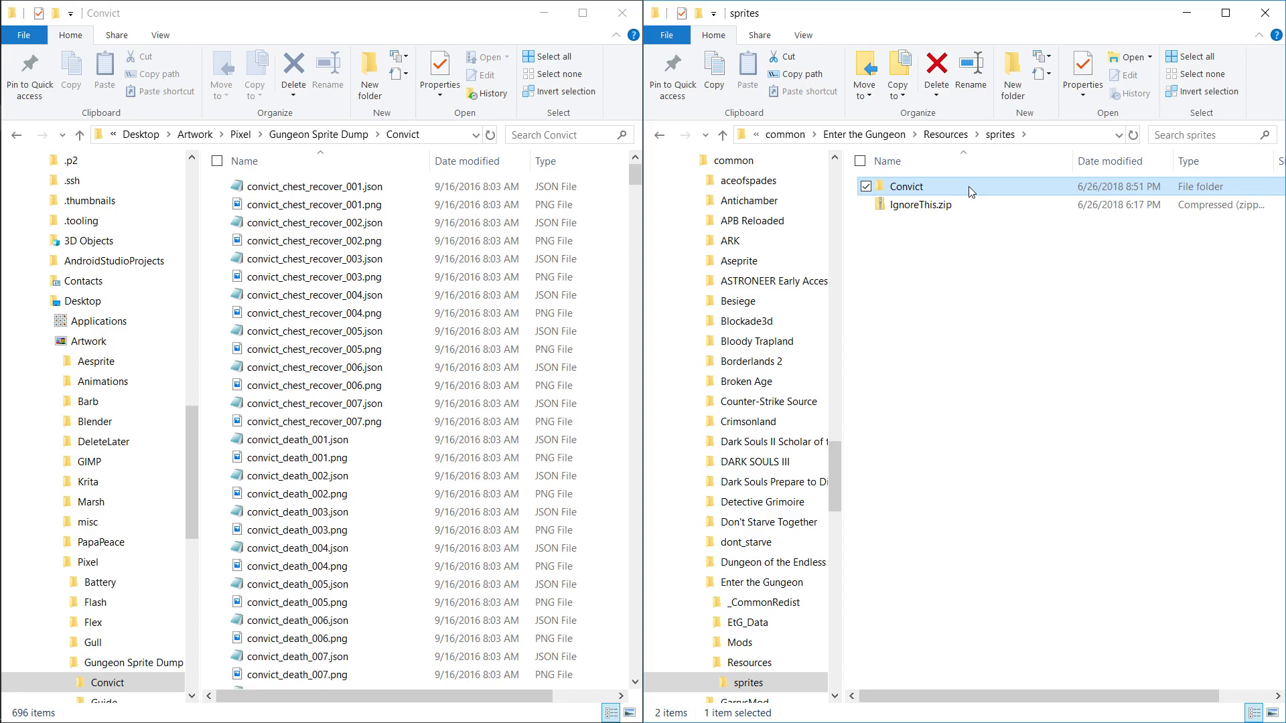
Step: Open the new empty Convict folder in the game's sprites window
double_click(968, 186)
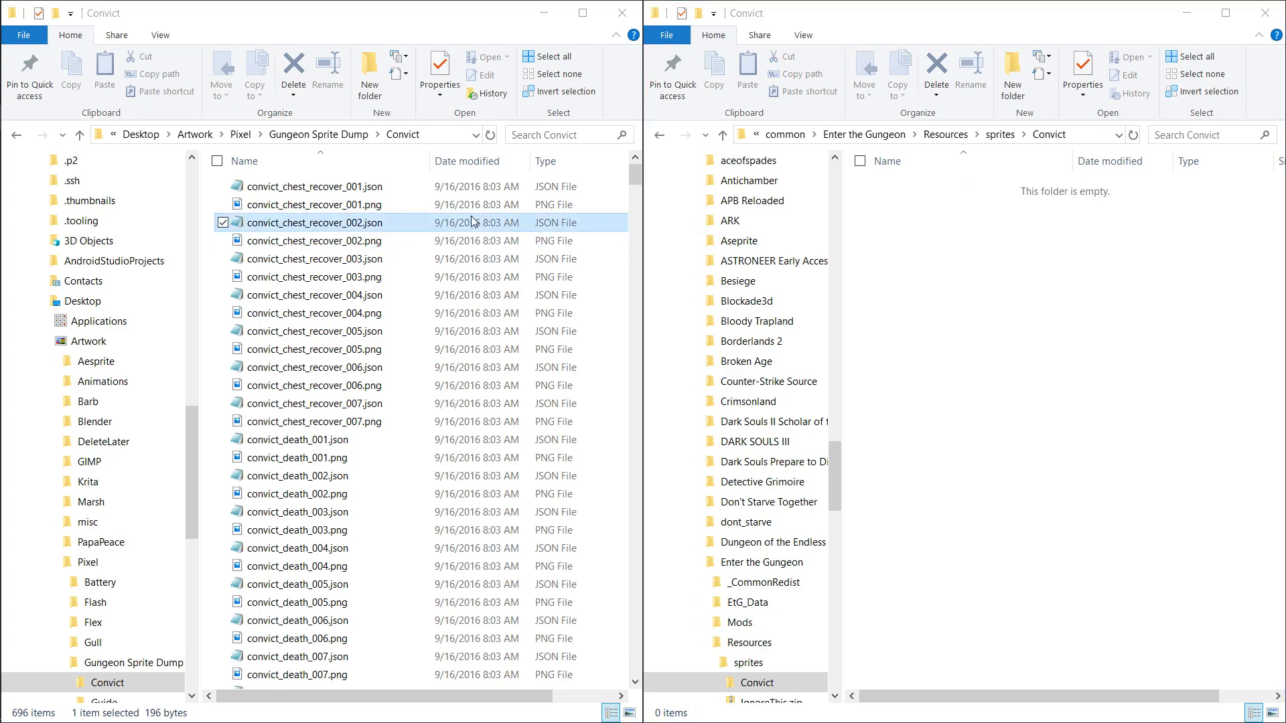
click(434, 206)
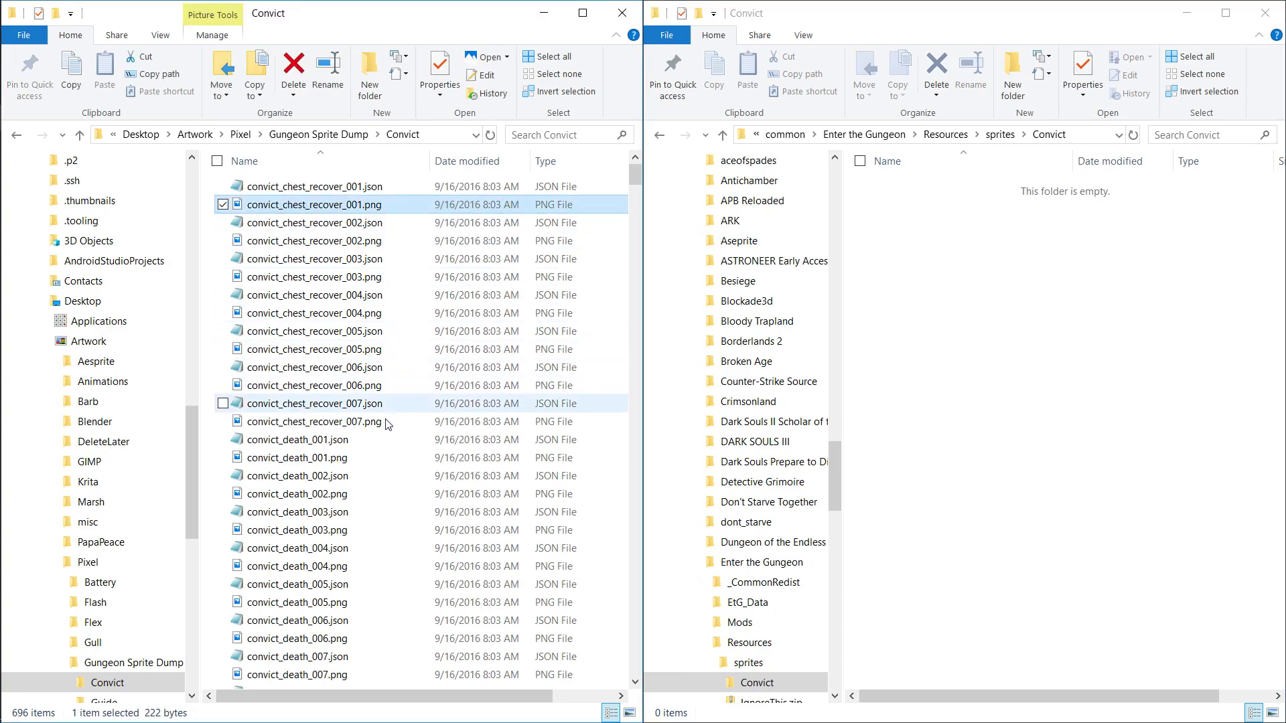
scroll(381, 388, down, 15)
scroll(375, 387, down, 4)
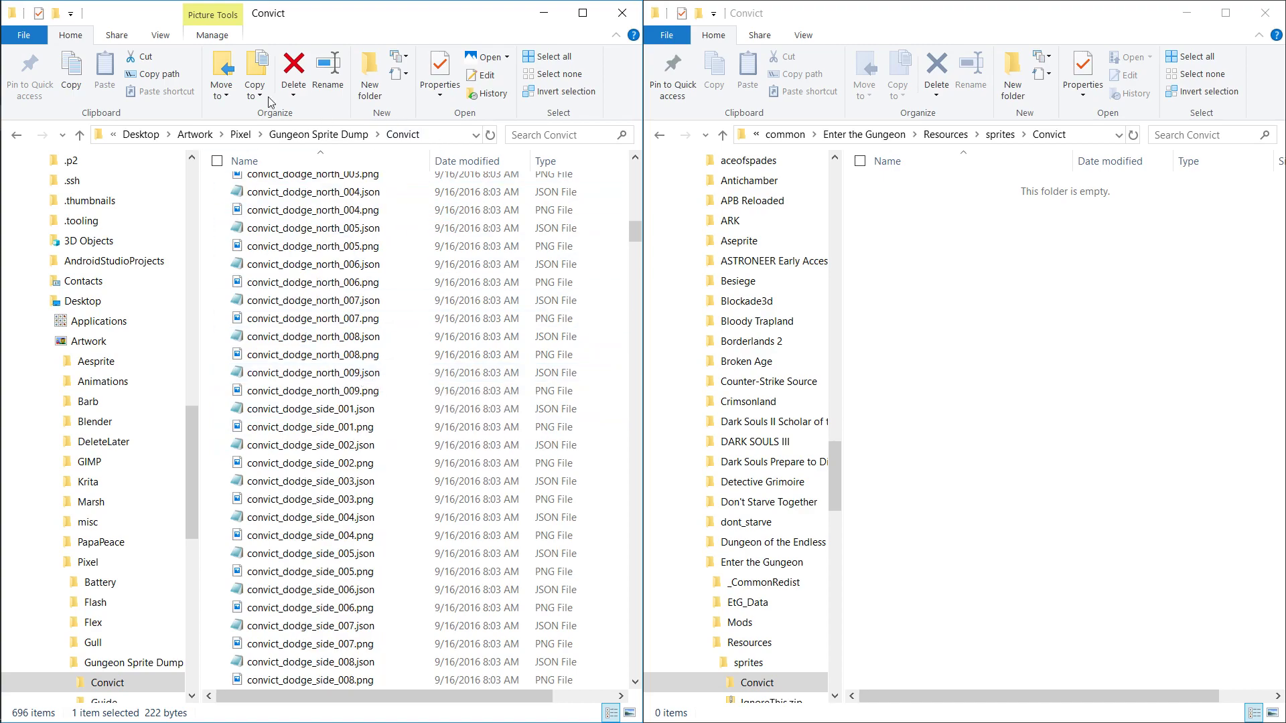
Step: Sort the dump's Convict files by Type, descending, so the PNGs list first
click(164, 36)
click(340, 84)
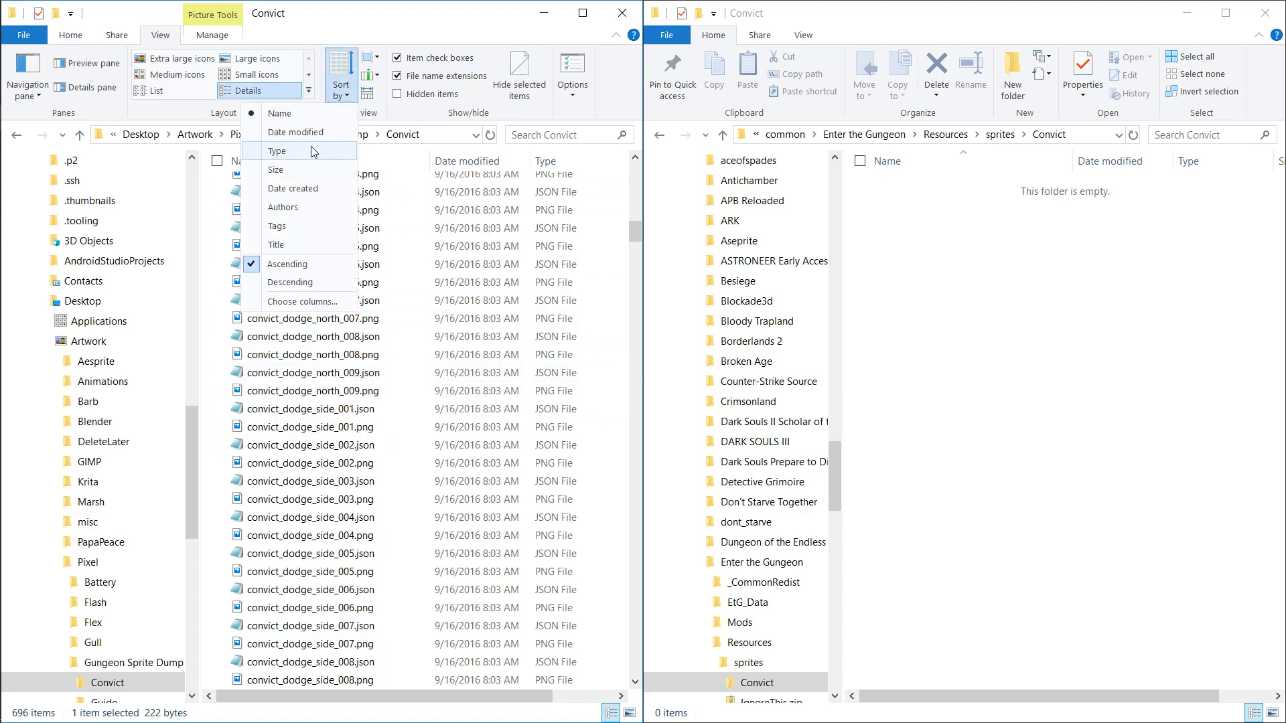
click(331, 146)
click(337, 83)
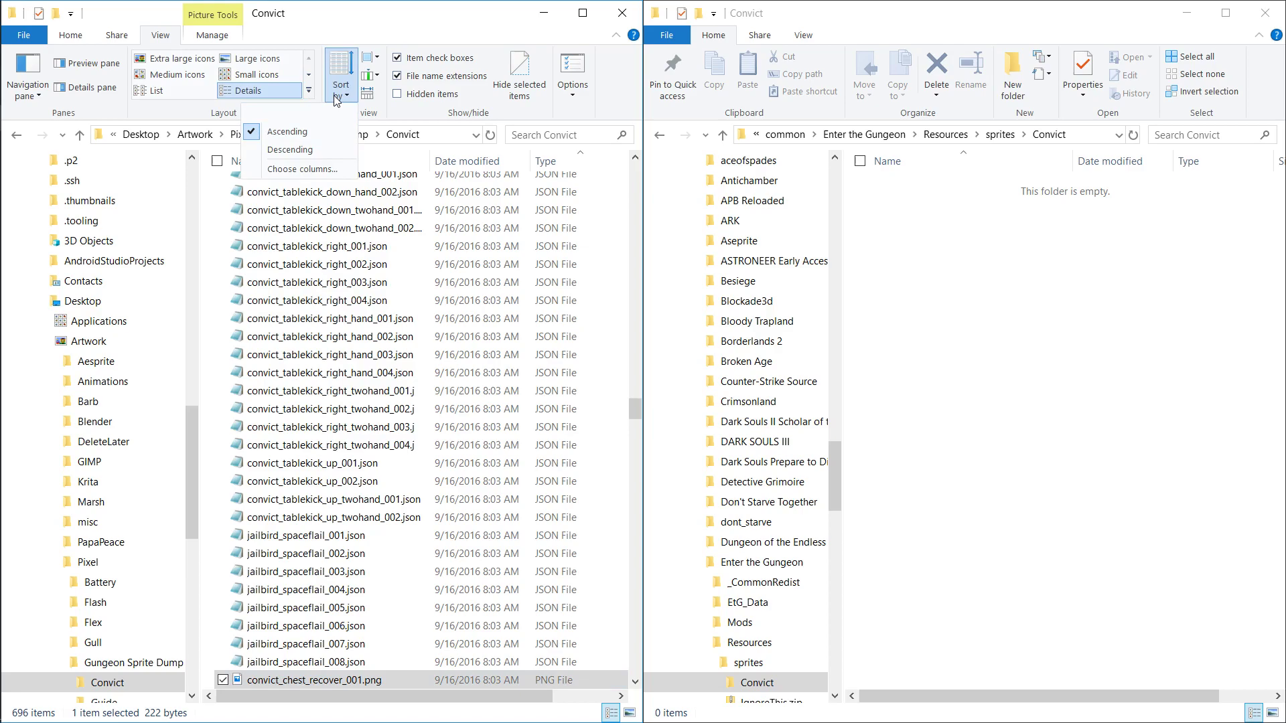
click(289, 149)
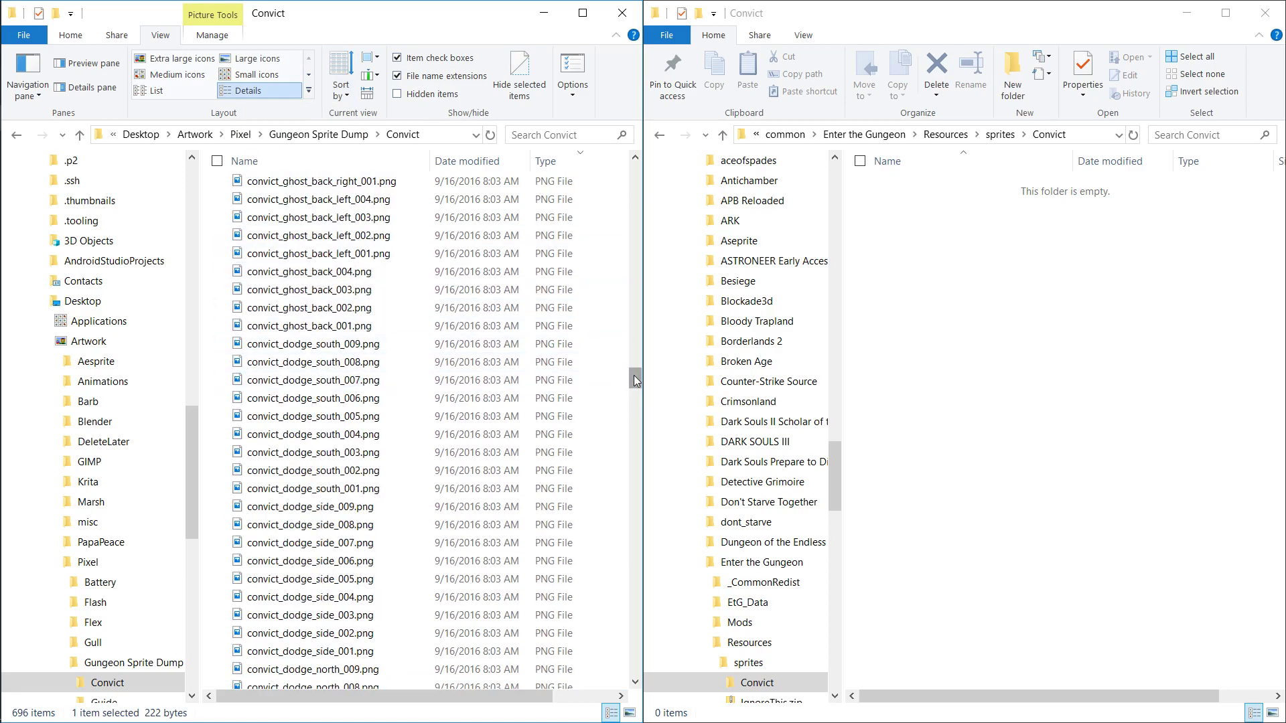
drag(636, 381, 629, 236)
scroll(321, 348, down, 10)
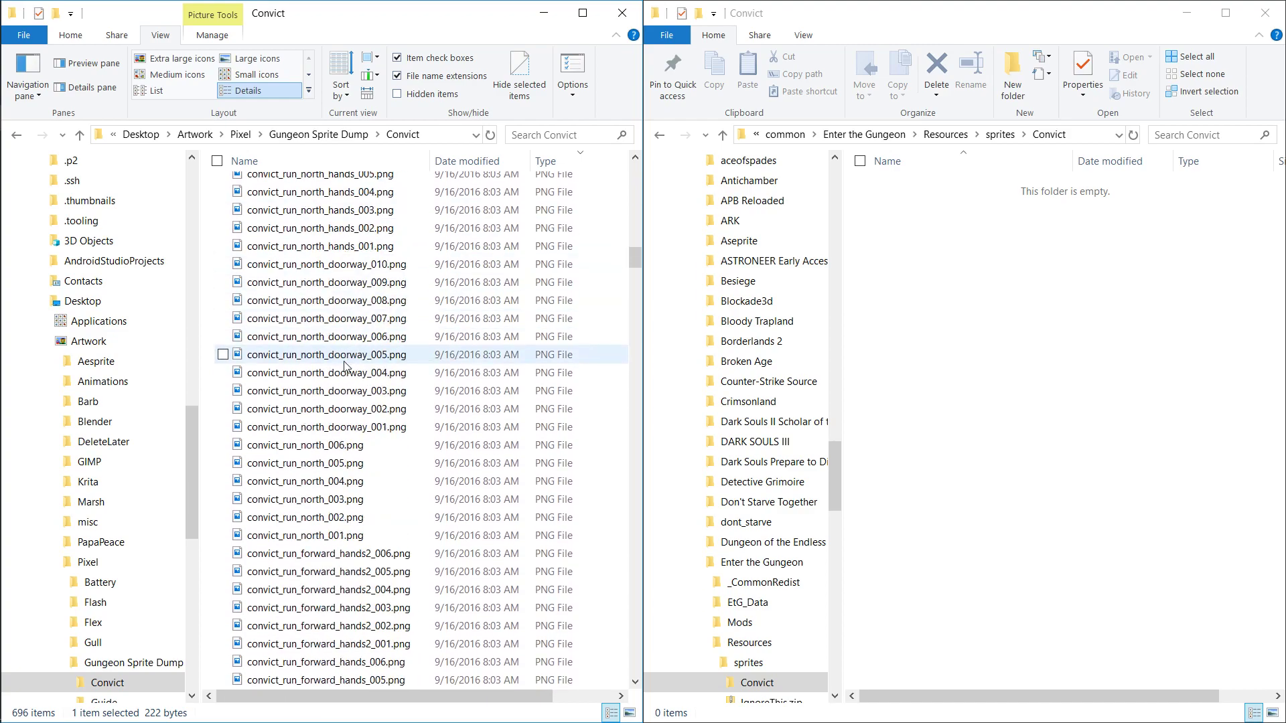
scroll(343, 365, down, 13)
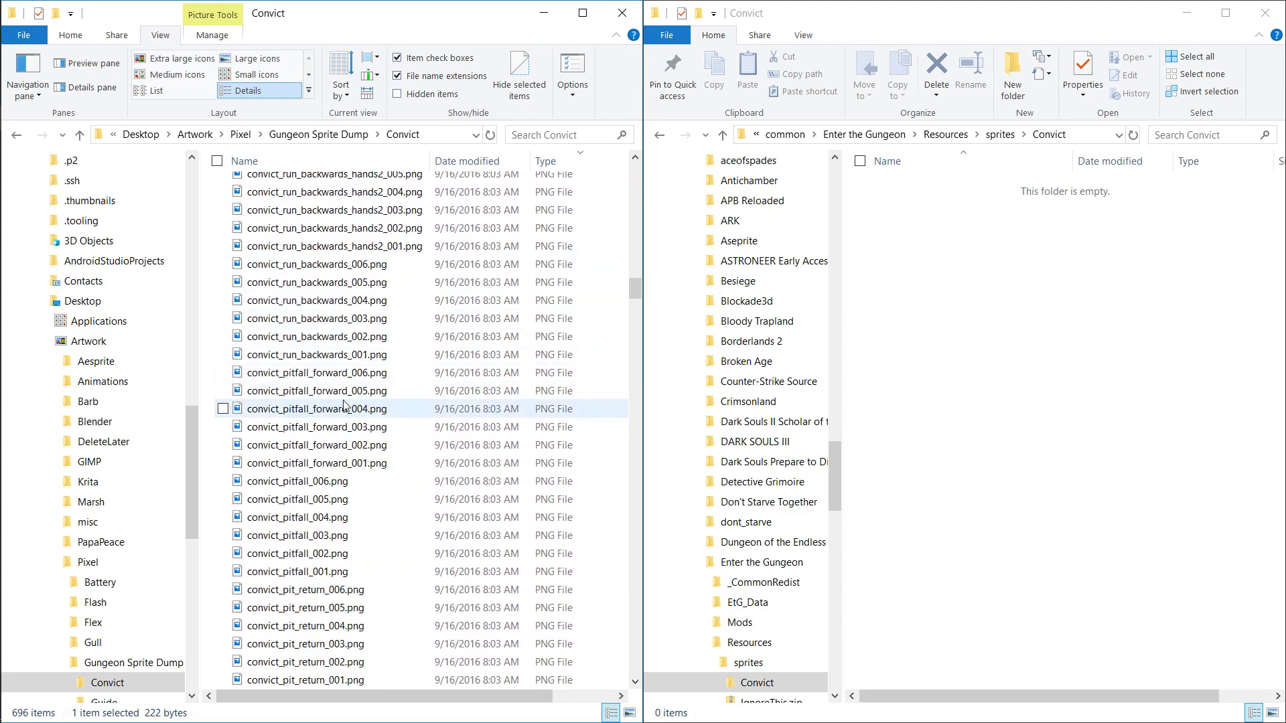
scroll(344, 405, down, 8)
scroll(343, 414, up, 11)
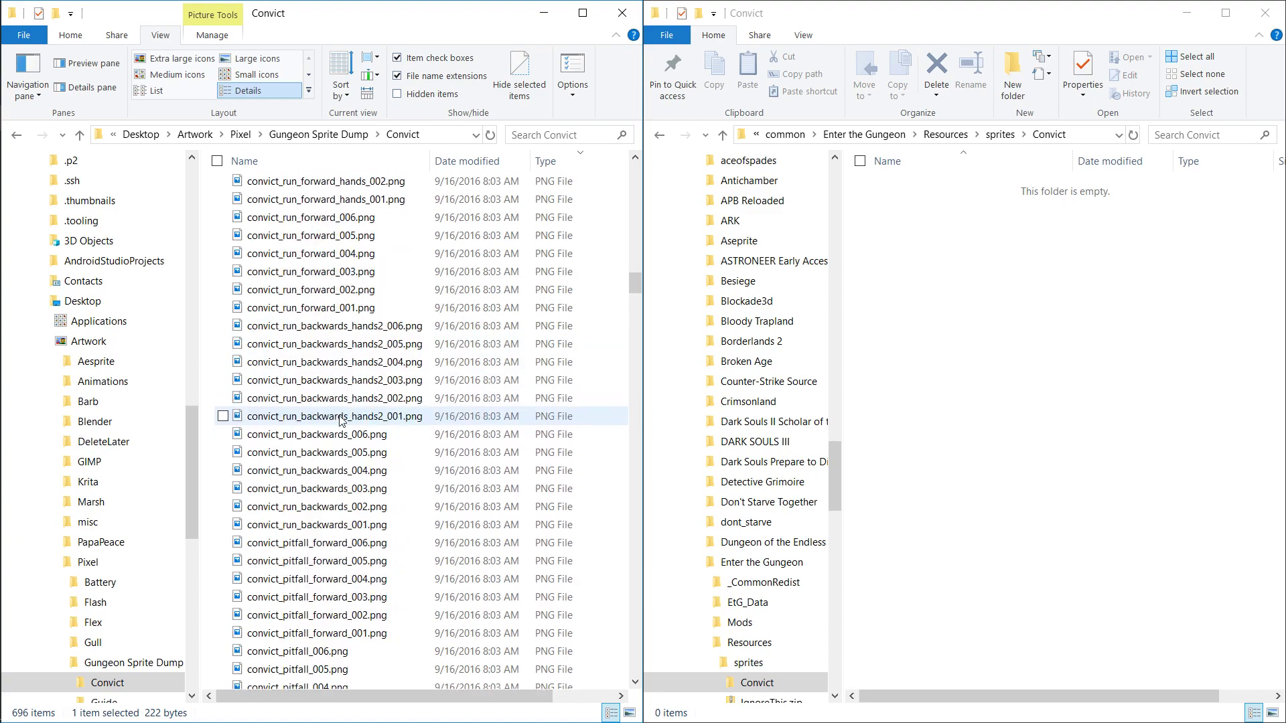
scroll(342, 420, up, 20)
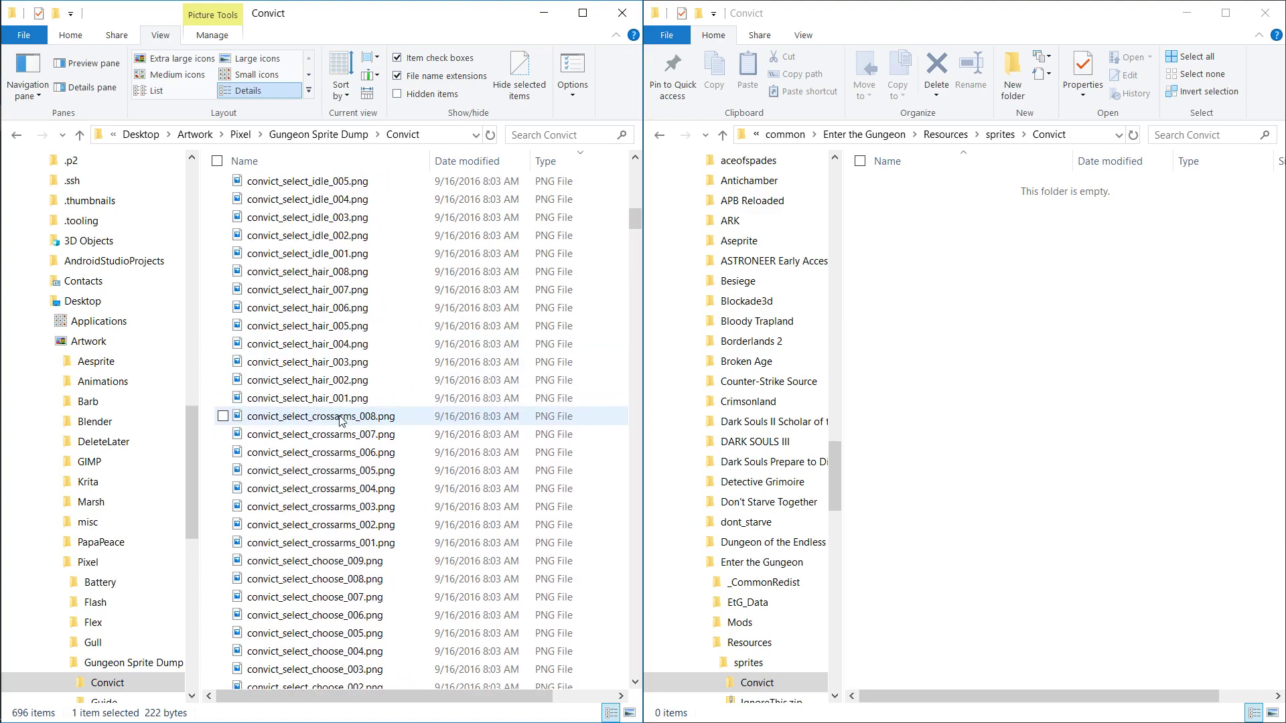
scroll(339, 420, up, 20)
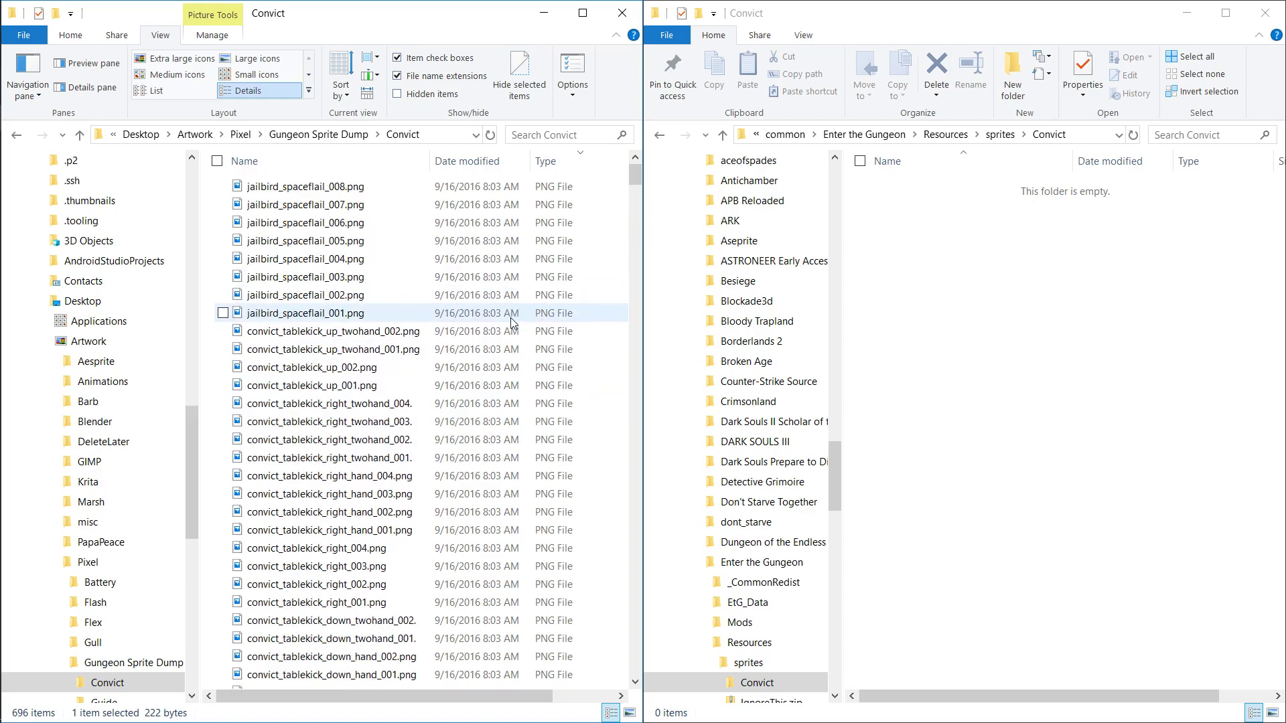
drag(635, 176, 637, 337)
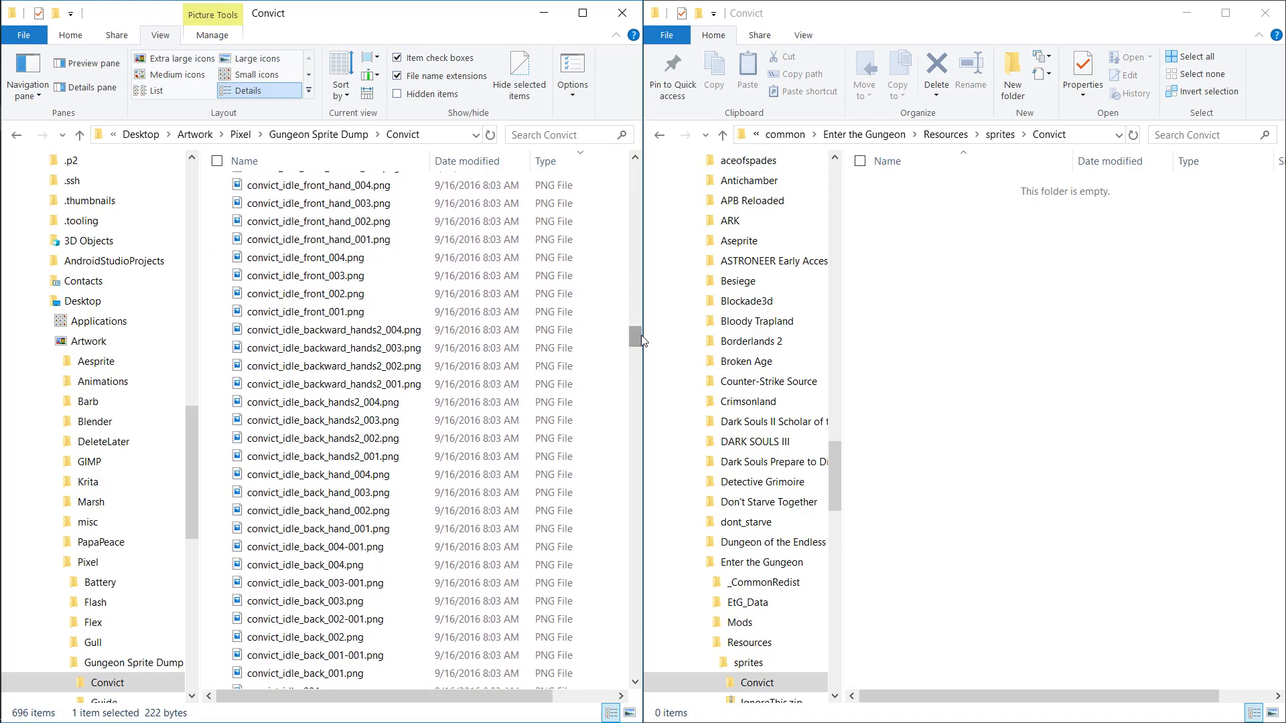
Step: Copy convict_idle_front_001 to 004 PNGs and paste them into the game's Convict folder
click(358, 259)
shift+click(367, 319)
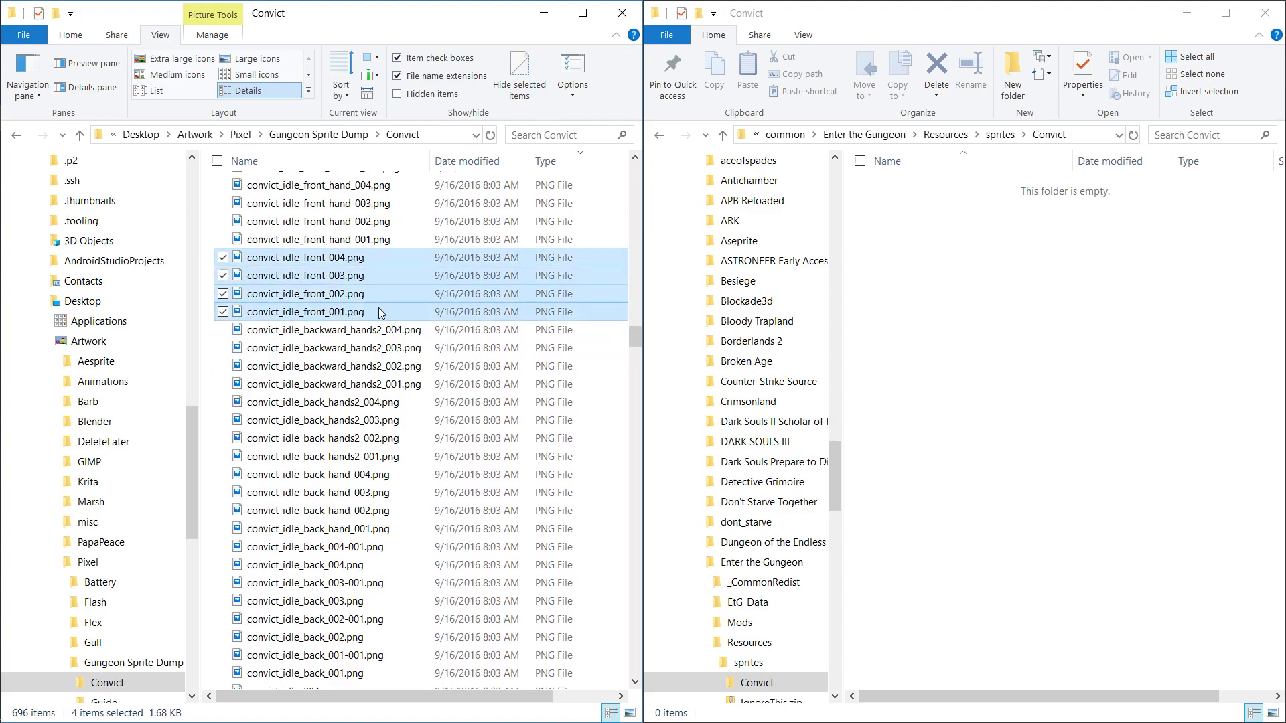
key(ctrl+c)
click(966, 320)
key(ctrl+v)
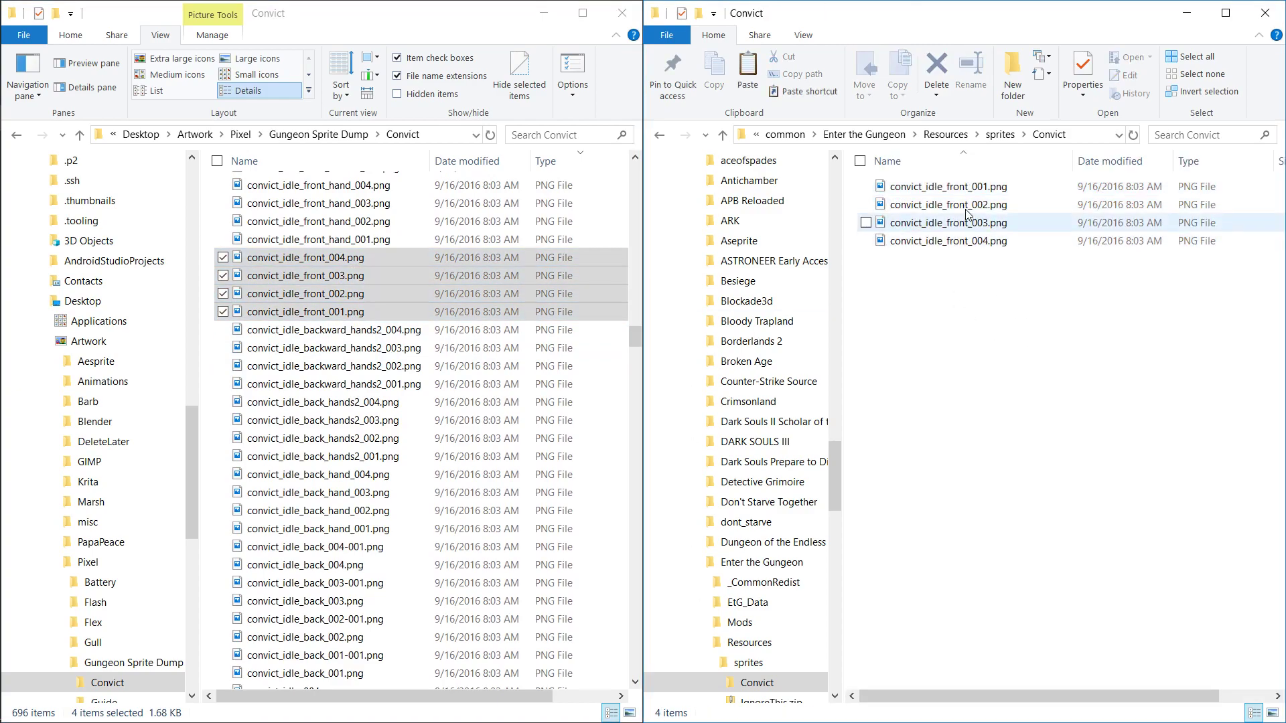
Step: Select the four pasted PNGs to check them, then clear the selection
click(969, 190)
shift+click(912, 248)
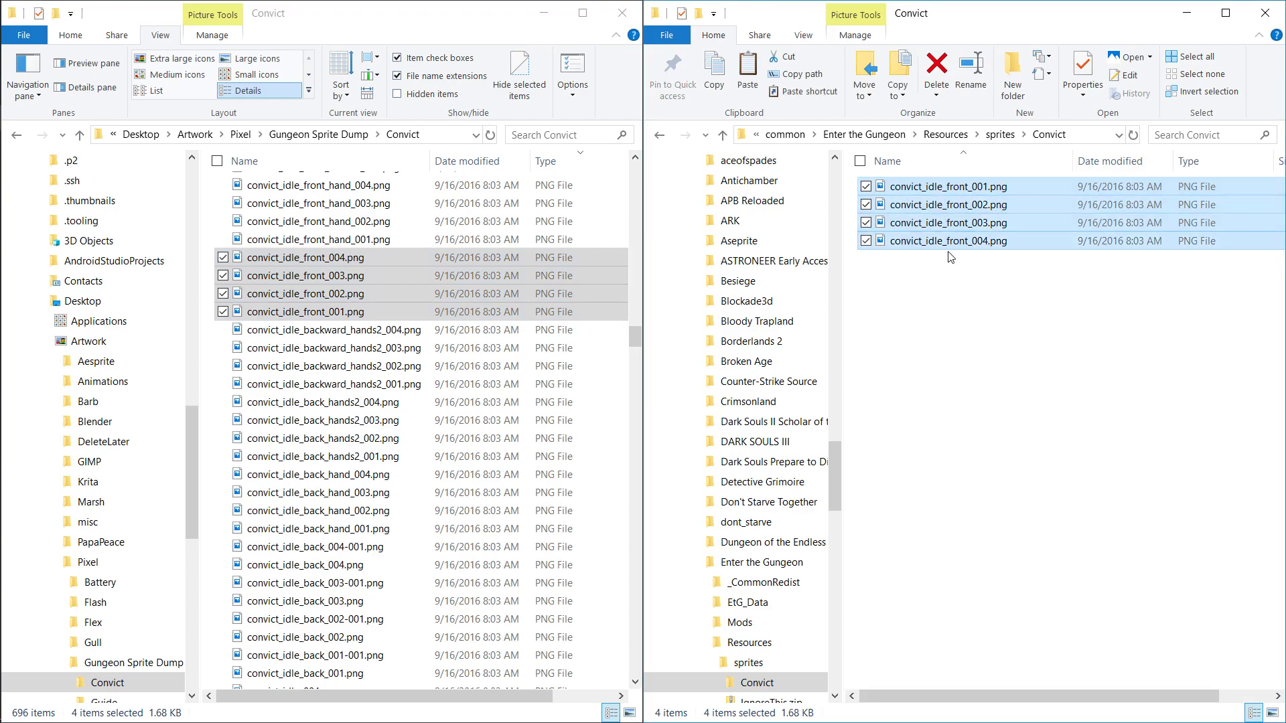
click(953, 278)
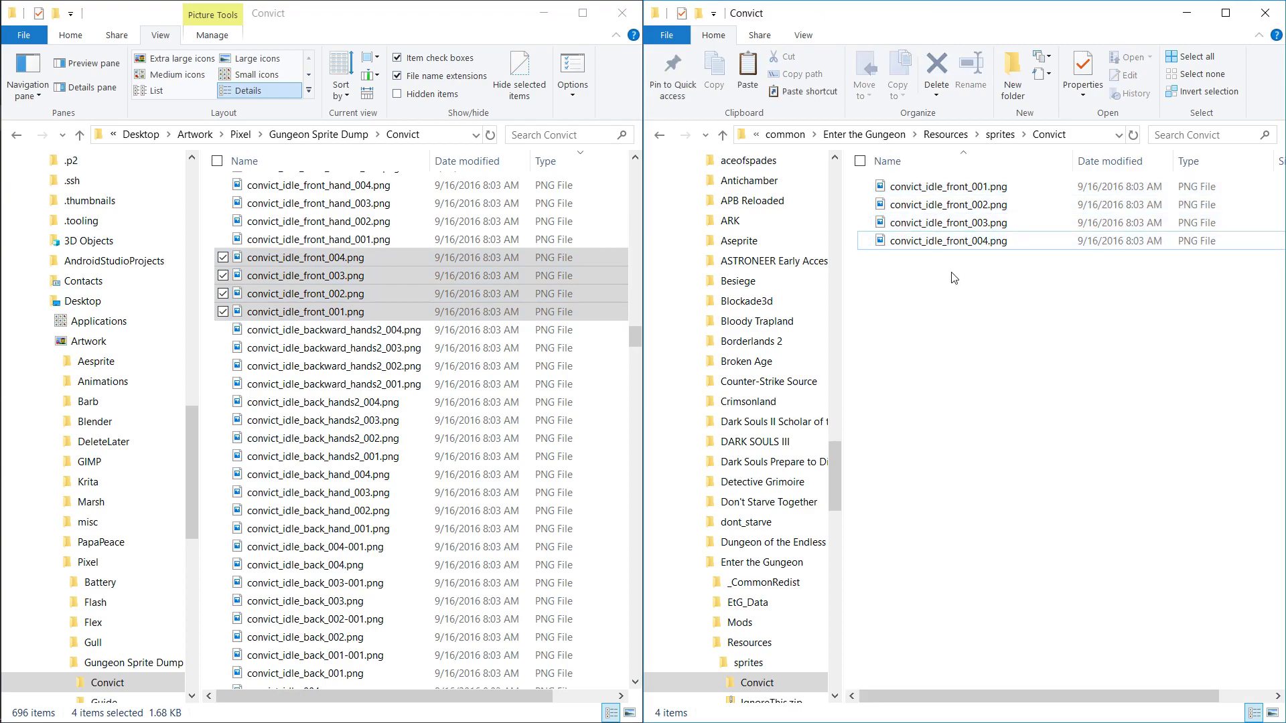
drag(954, 278, 874, 182)
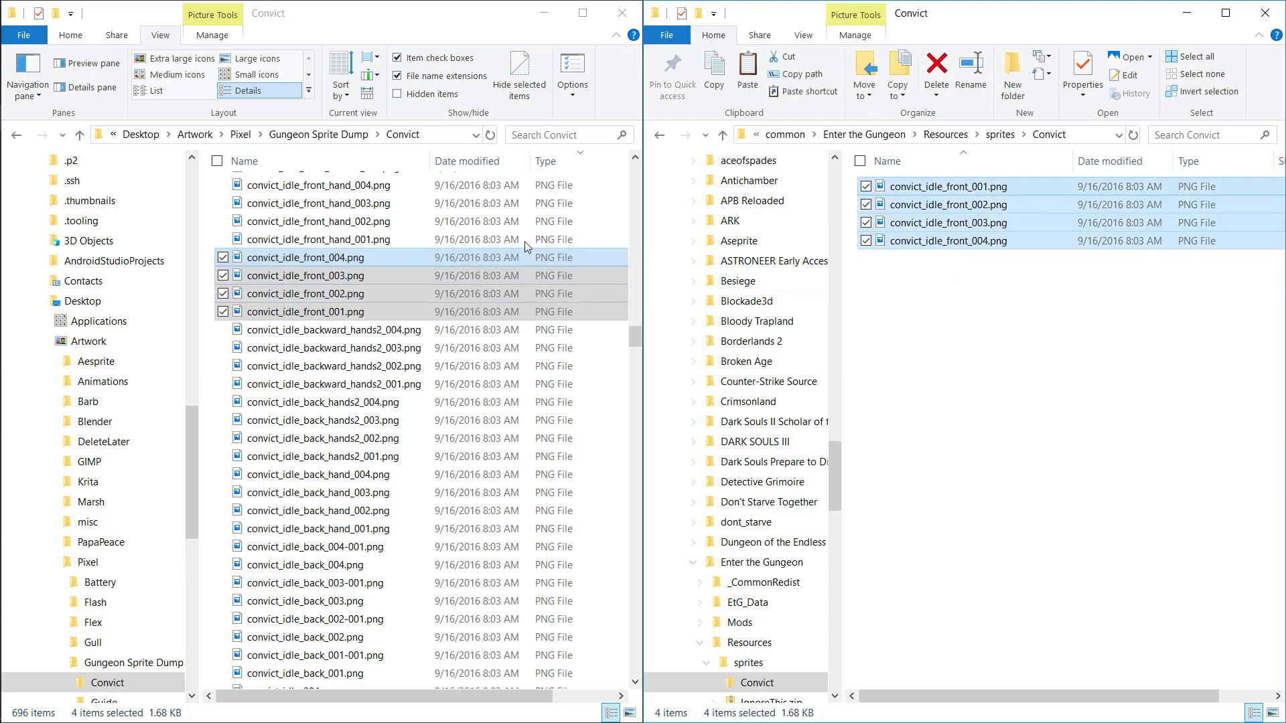
click(976, 304)
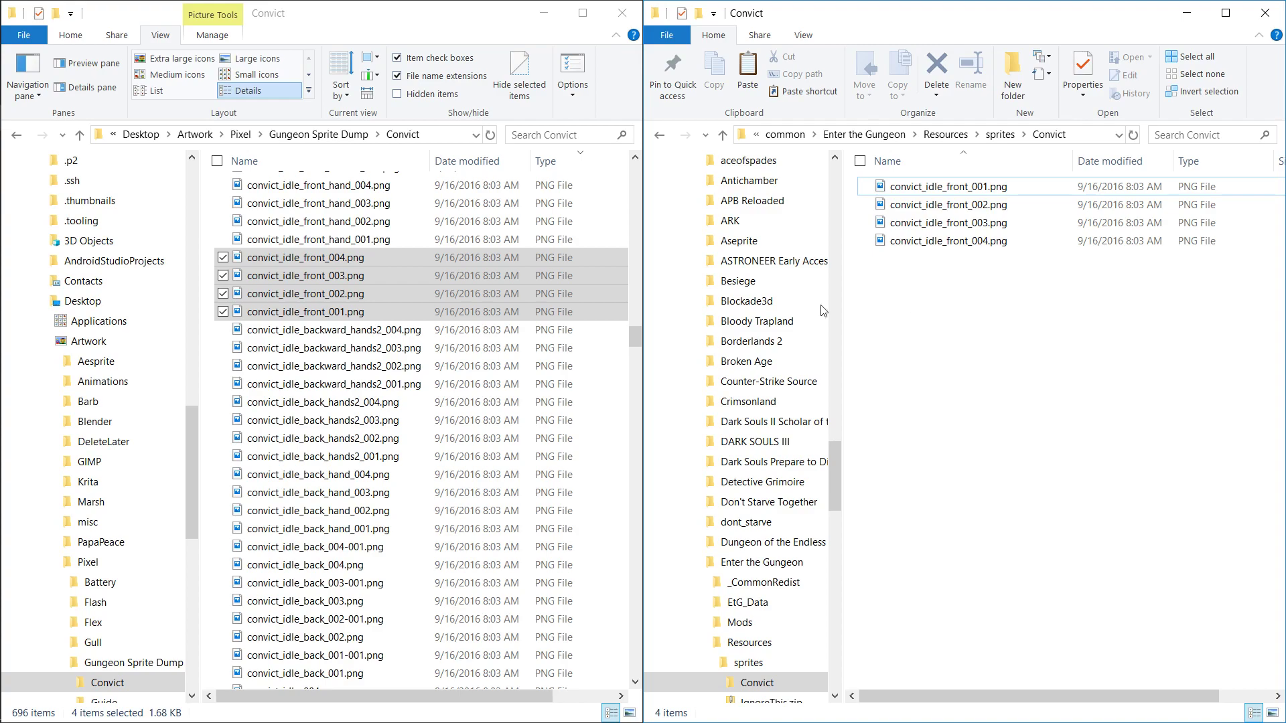
Step: Browse the dump's Convict PNG list, then go back to Gungeon Sprite Dump with Alt+Left
drag(634, 336, 637, 536)
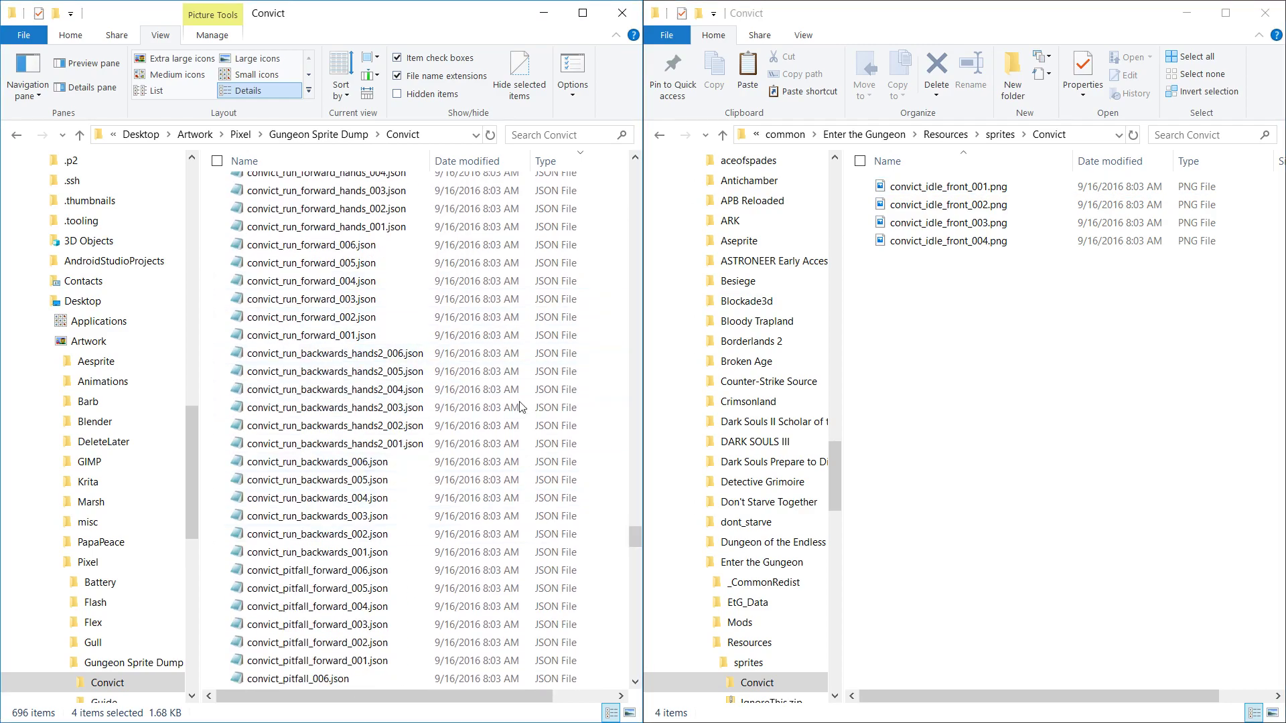
scroll(446, 448, down, 4)
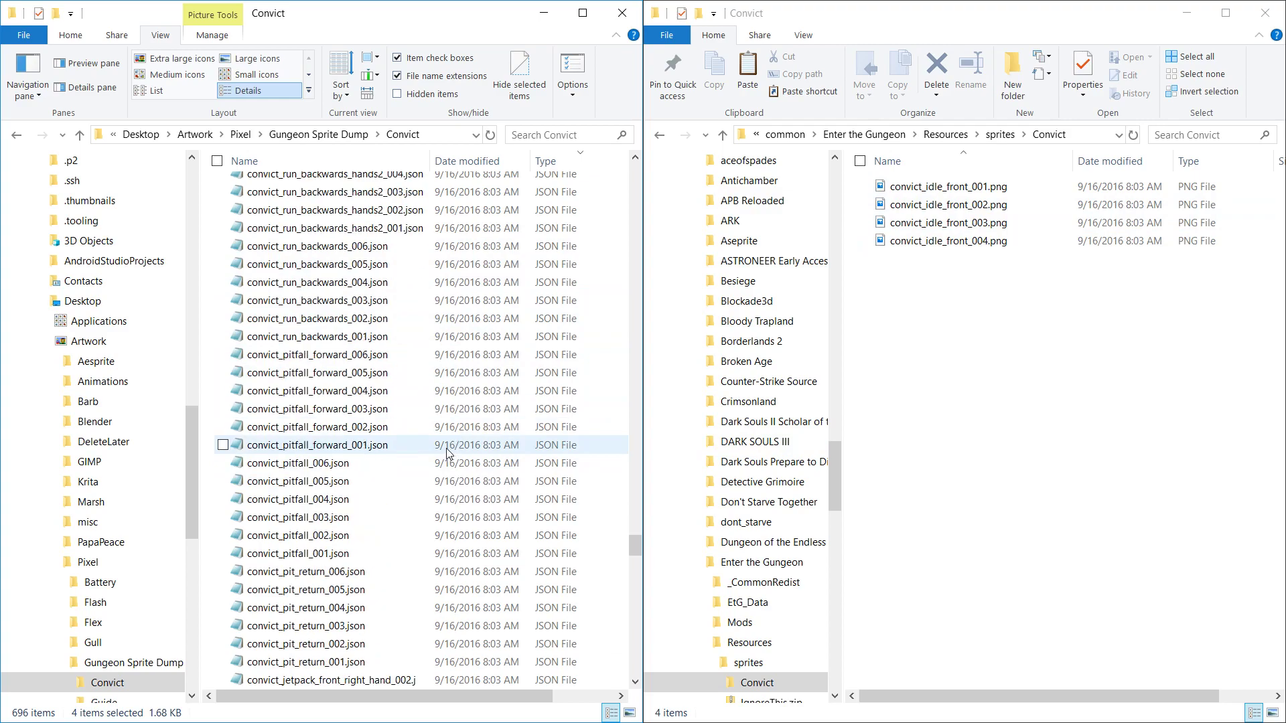
scroll(446, 453, up, 12)
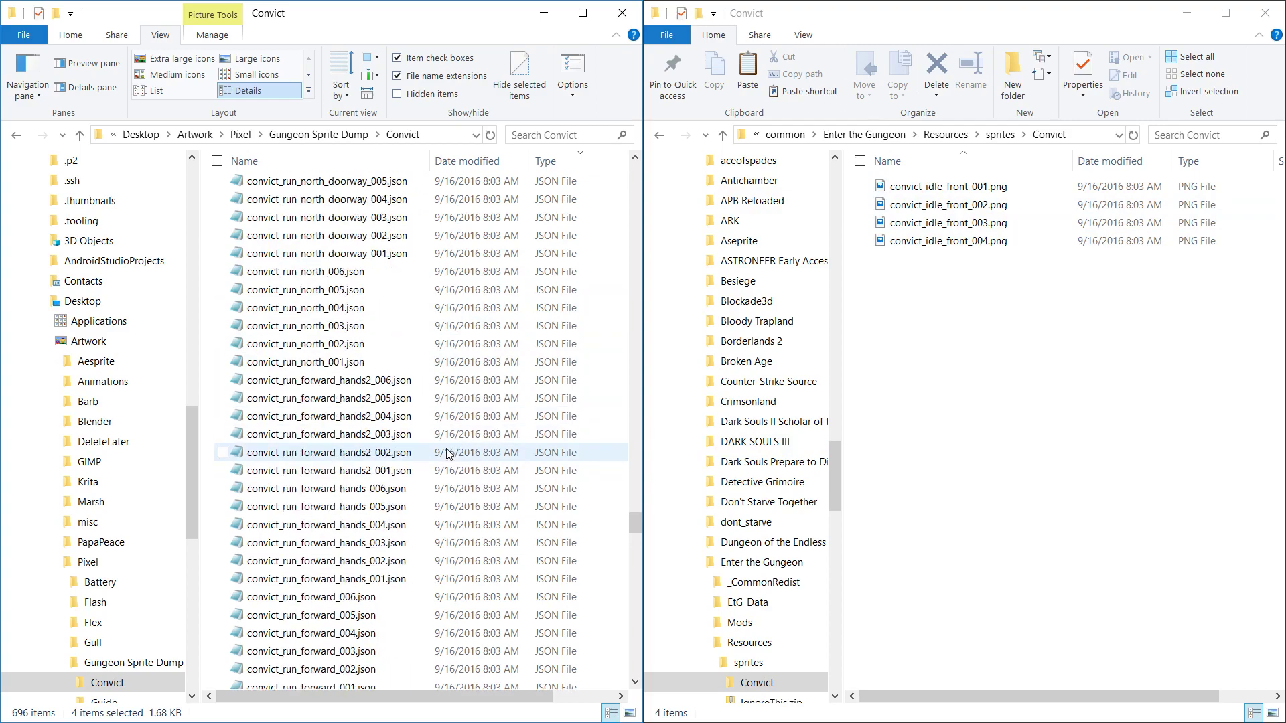
scroll(446, 453, up, 15)
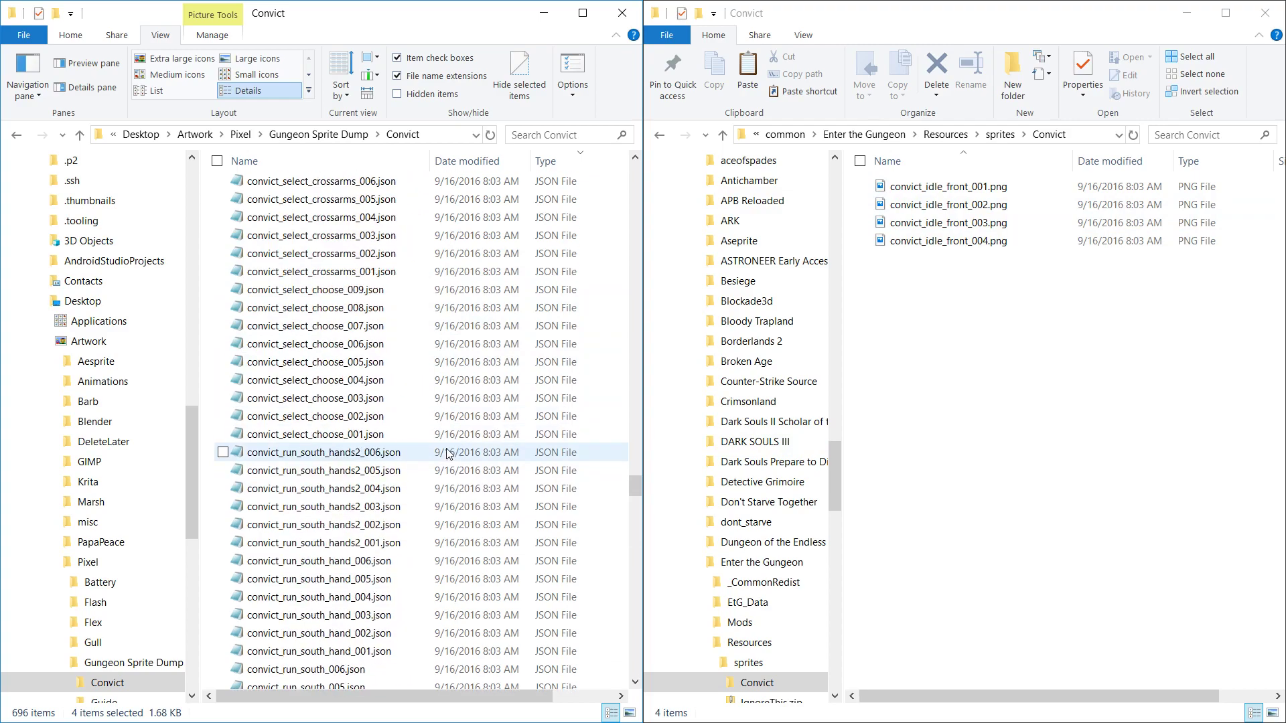
scroll(447, 454, up, 7)
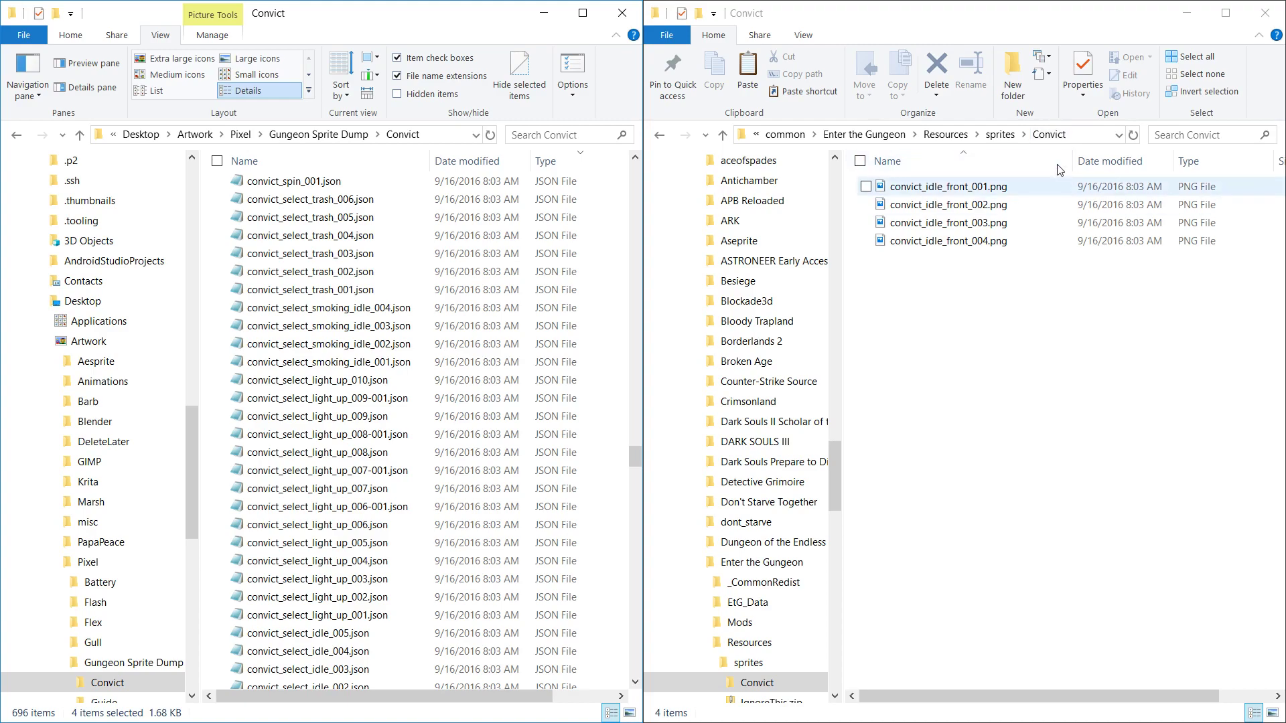
scroll(382, 419, up, 7)
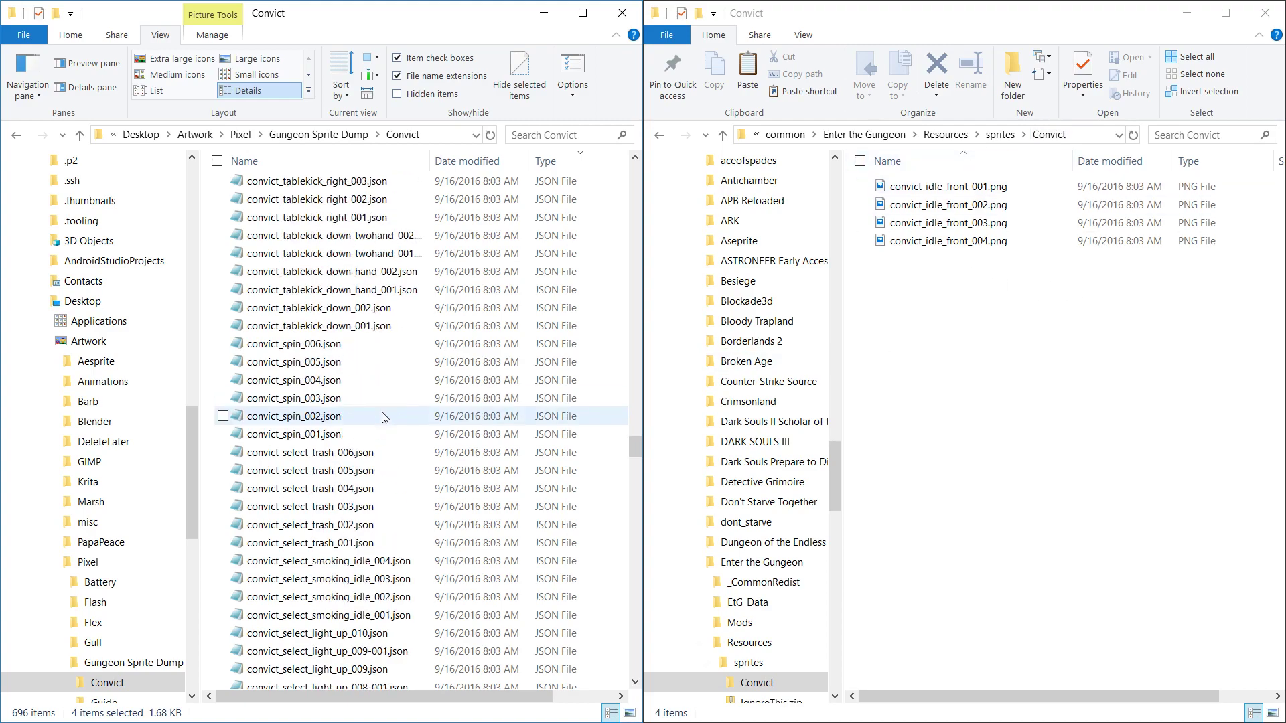
scroll(631, 440, up, 8)
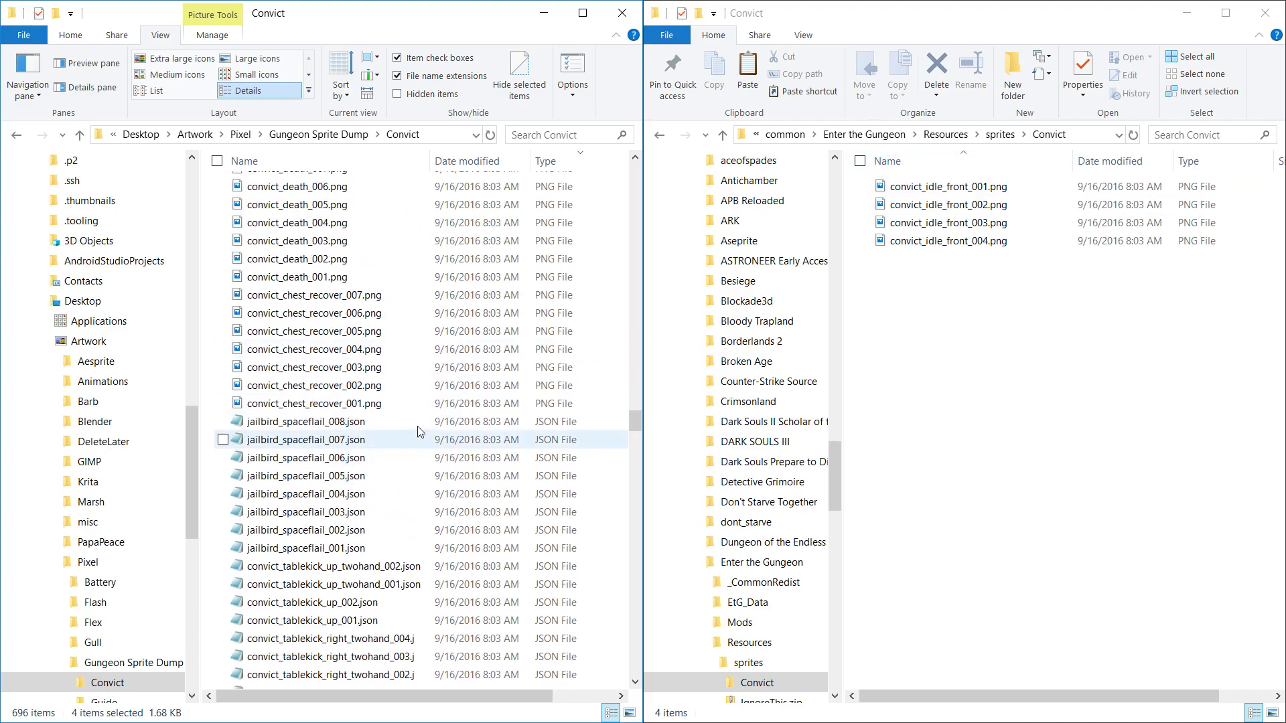
drag(632, 422, 593, 182)
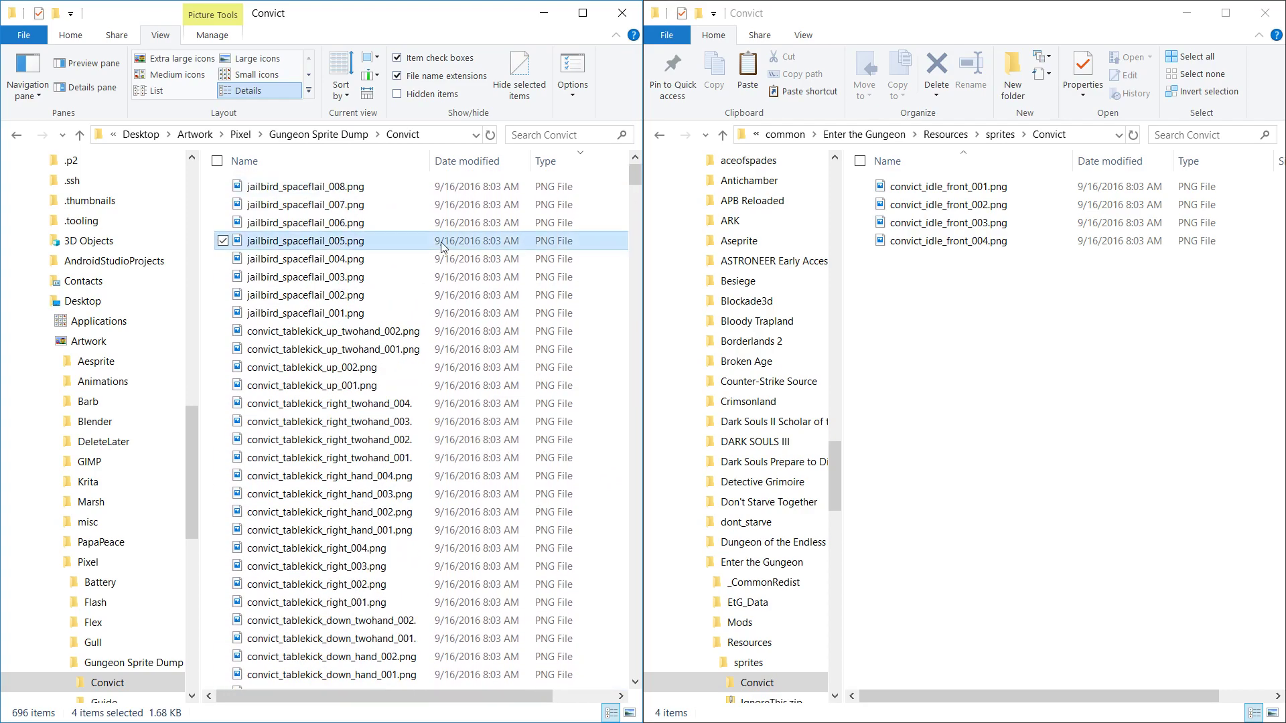
key(alt+Left)
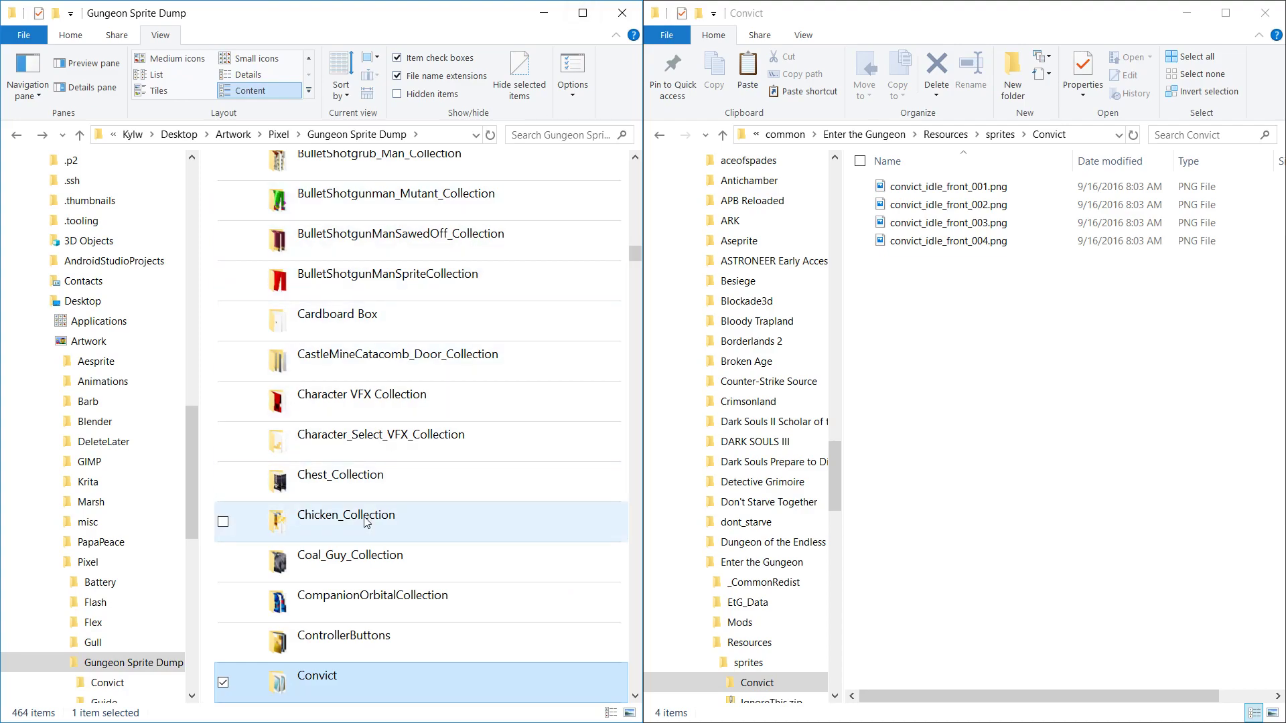
Step: Look inside the Chicken_Collection folder, then return to the Gungeon Sprite Dump folder
click(302, 530)
double_click(316, 525)
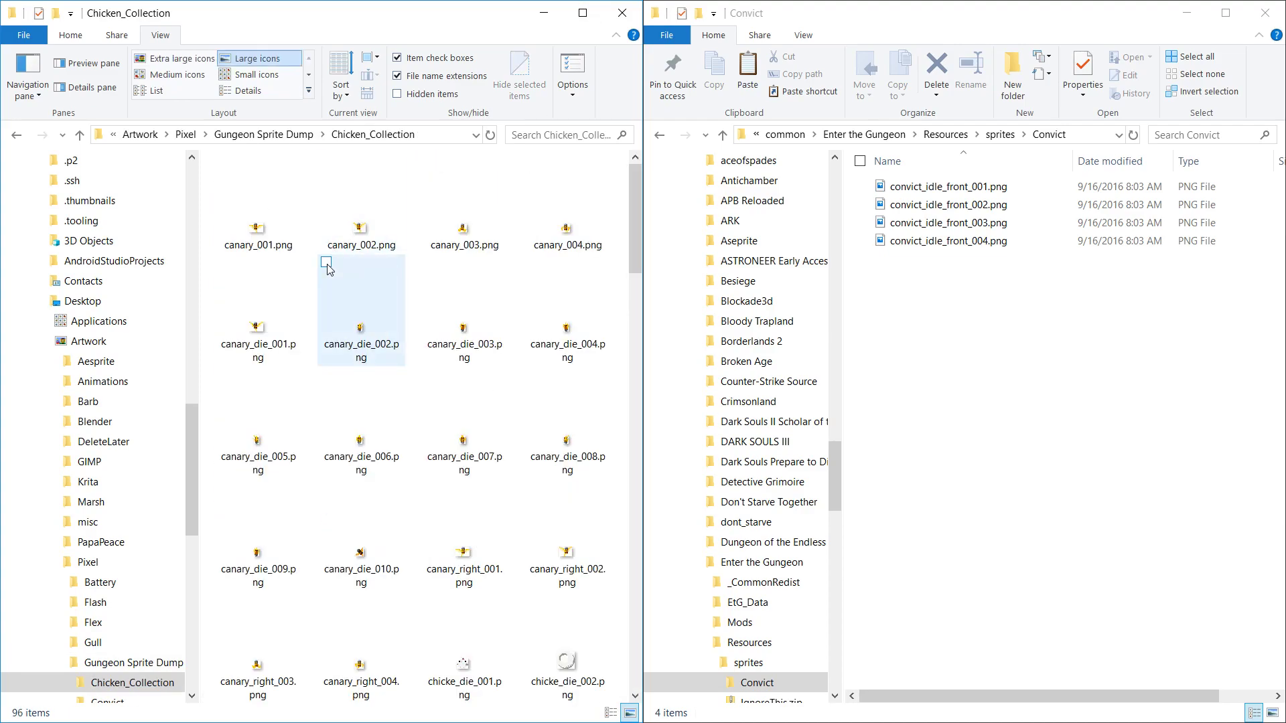
scroll(431, 321, down, 5)
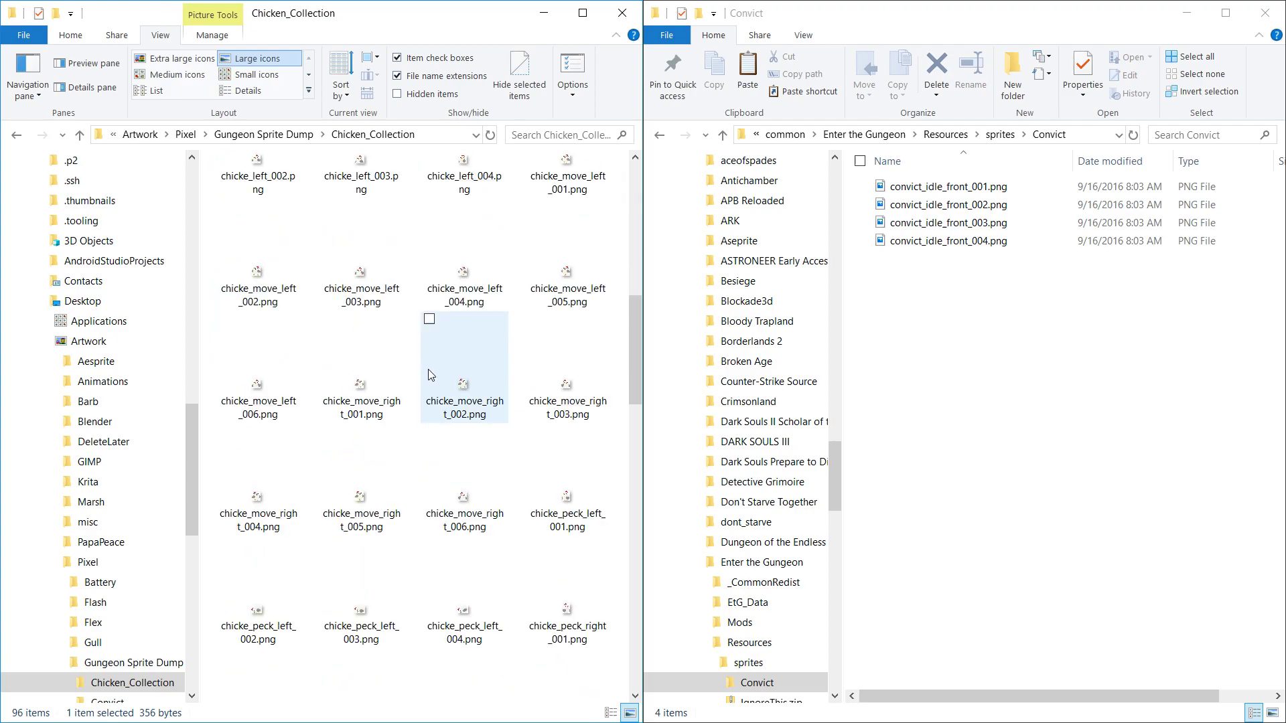
key(alt+Left)
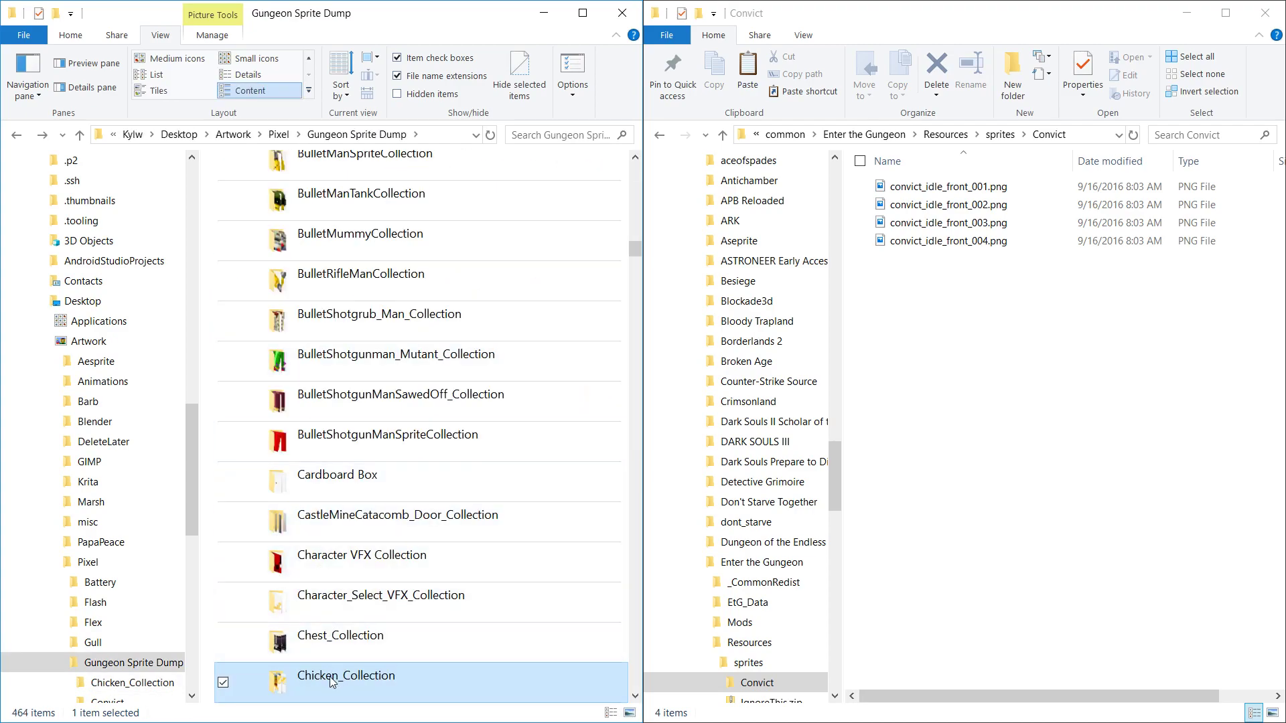
Step: In the game window, go up to the sprites folder and check the Convict folder's PNGs
click(1049, 294)
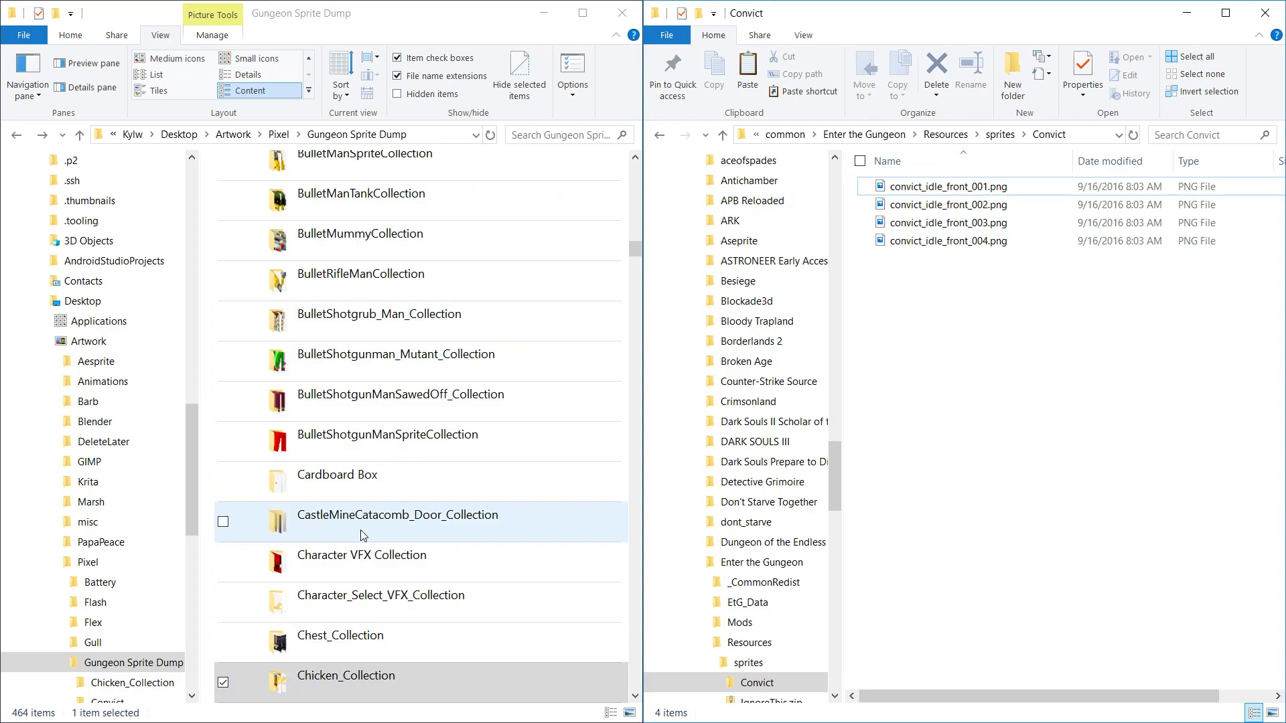
click(998, 134)
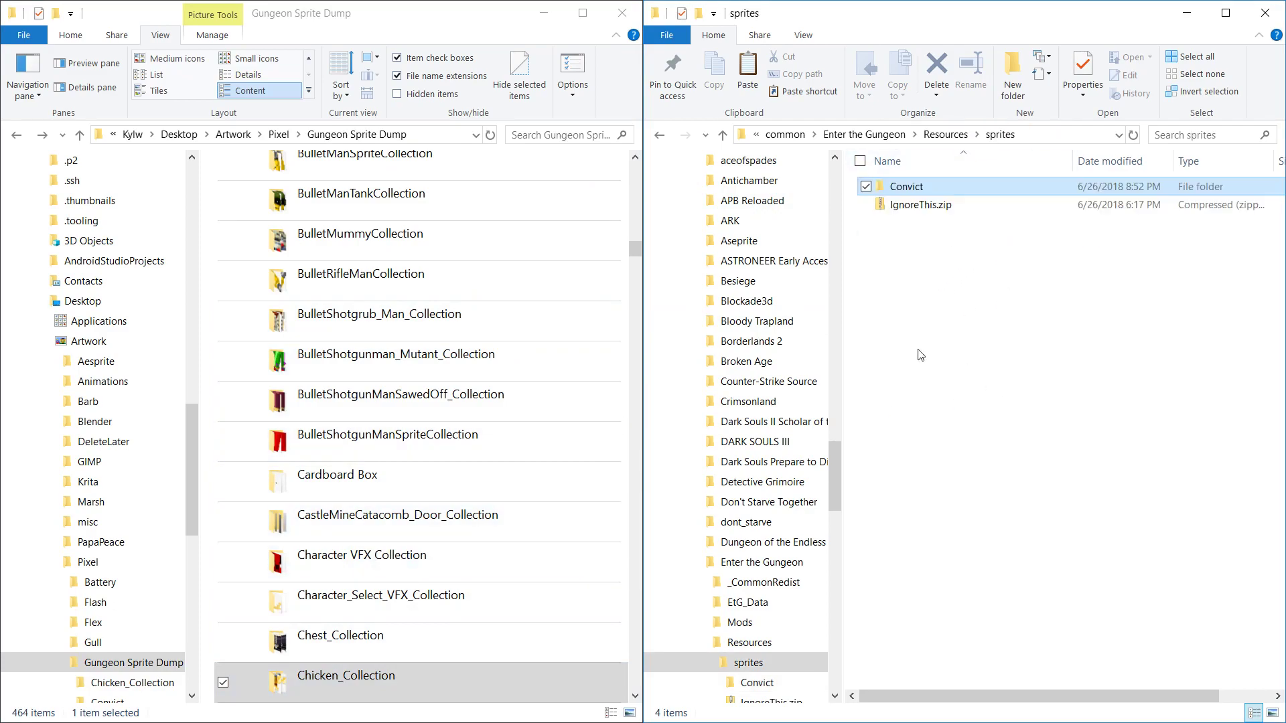
click(382, 706)
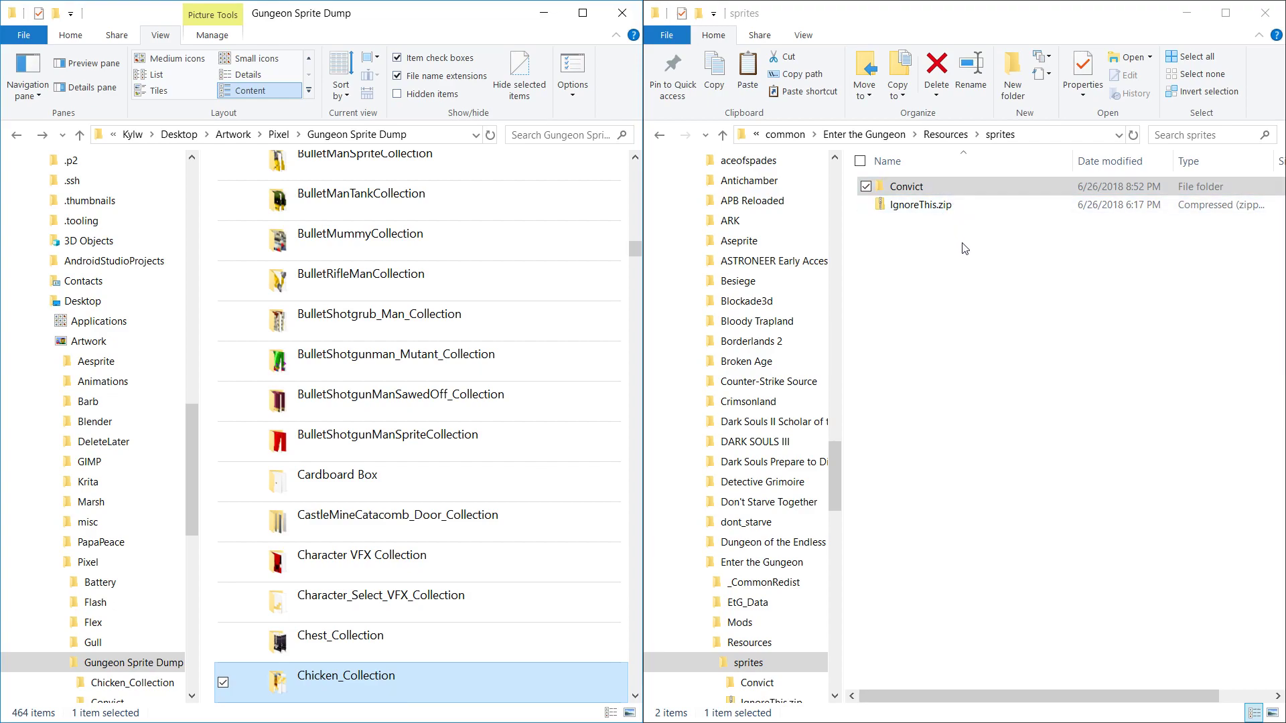
double_click(978, 191)
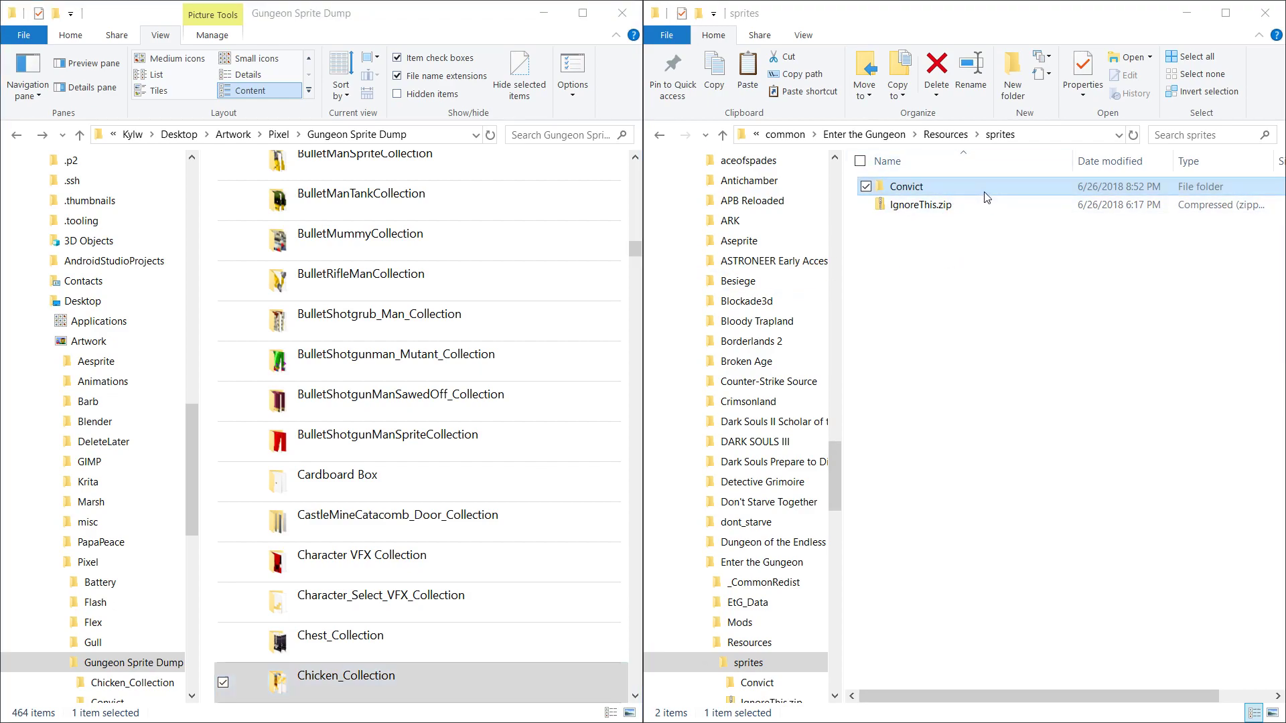
key(alt+Left)
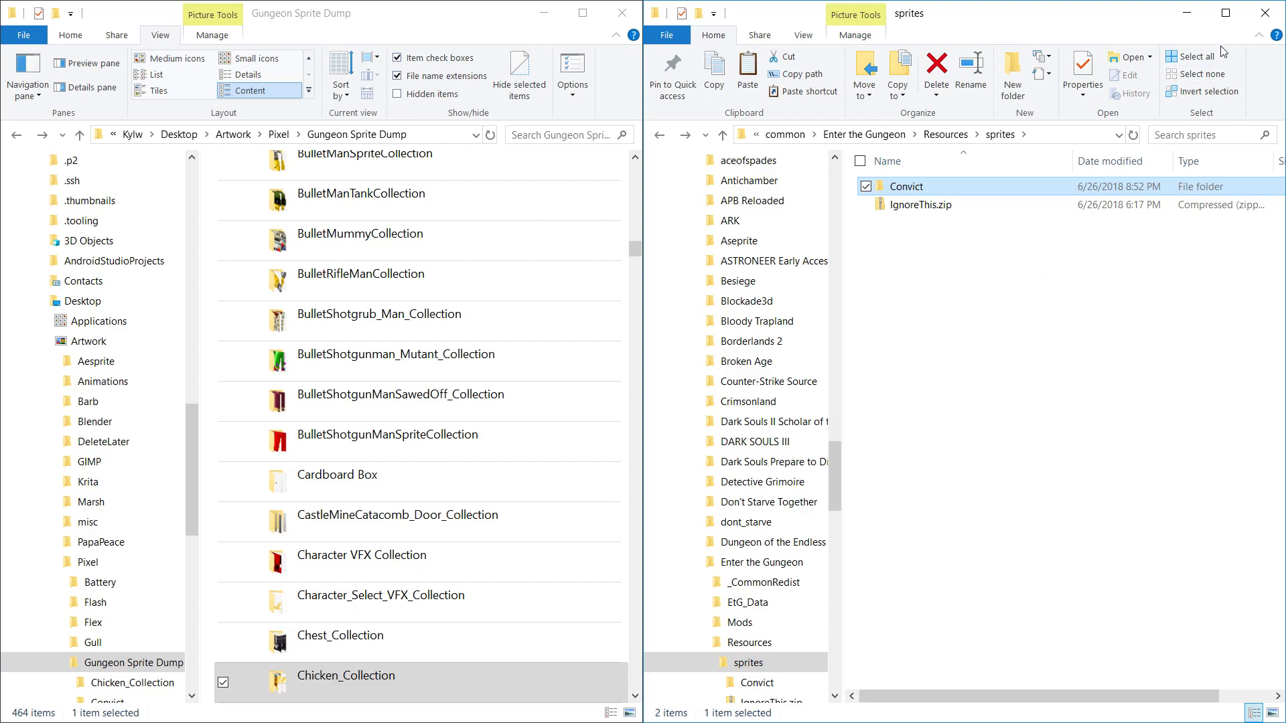
Step: Close the game's sprites folder window and the Gungeon Sprite Dump window
click(1156, 172)
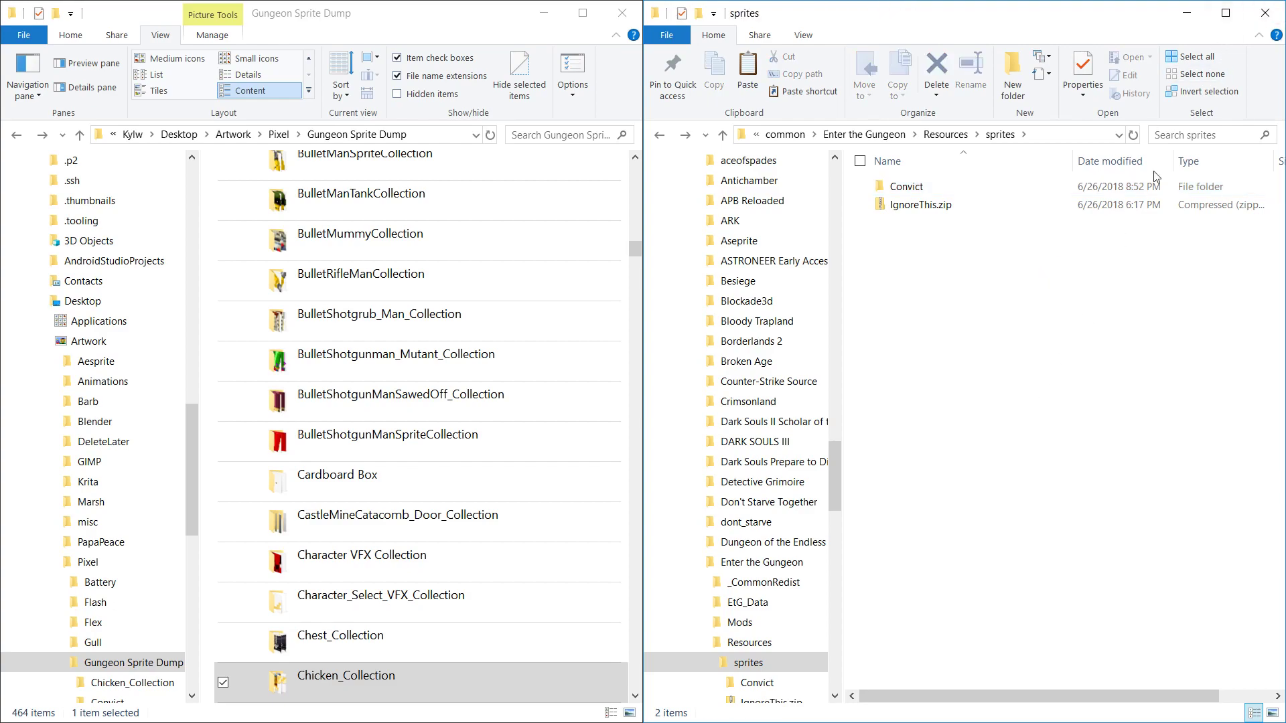
click(1269, 12)
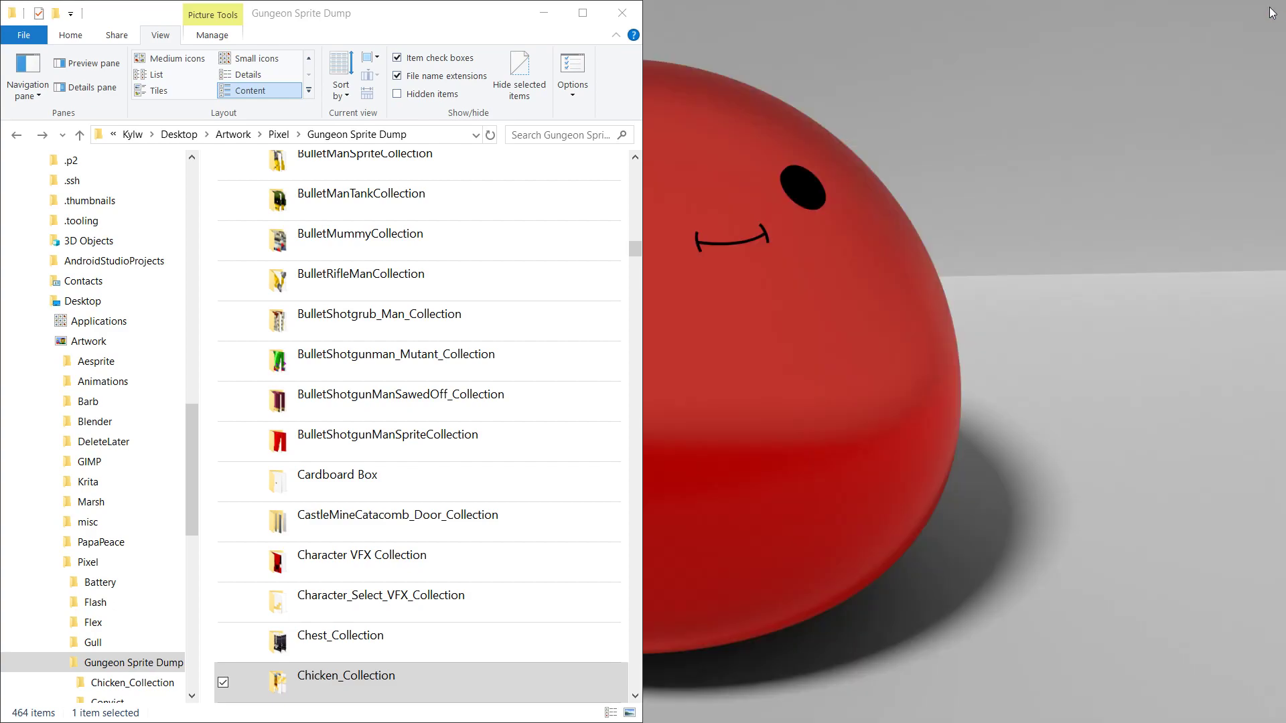
click(616, 22)
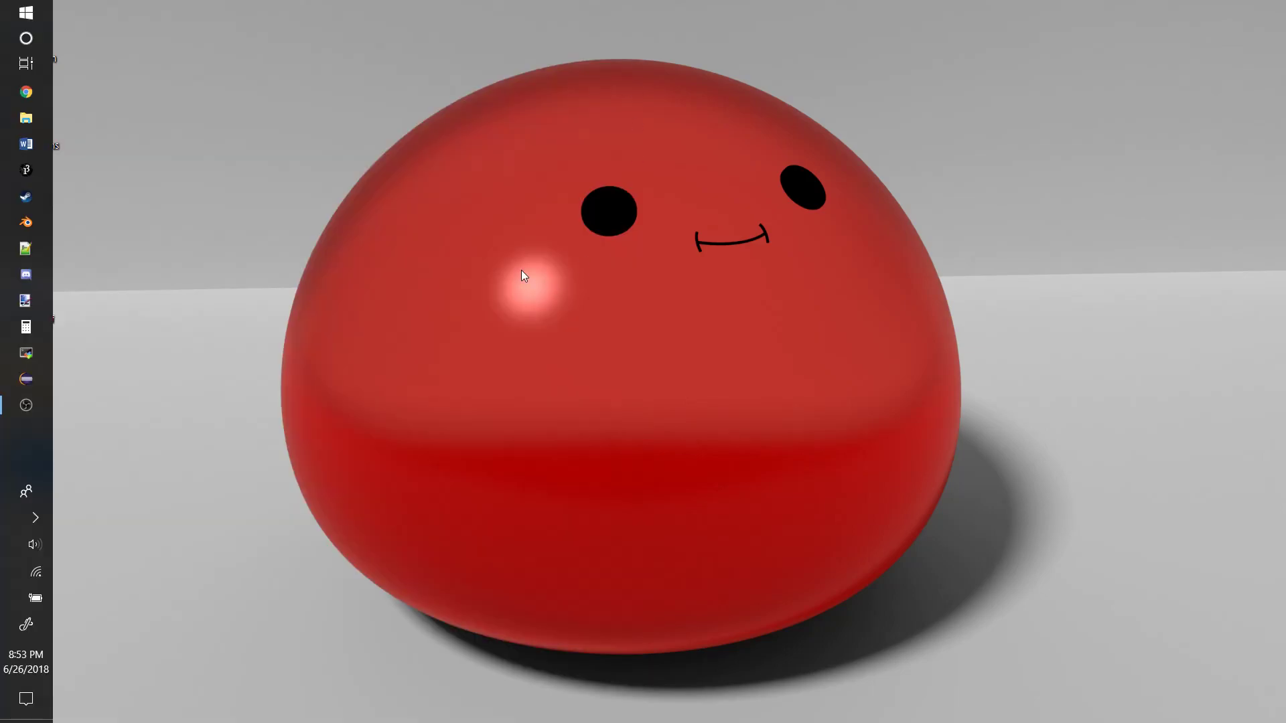